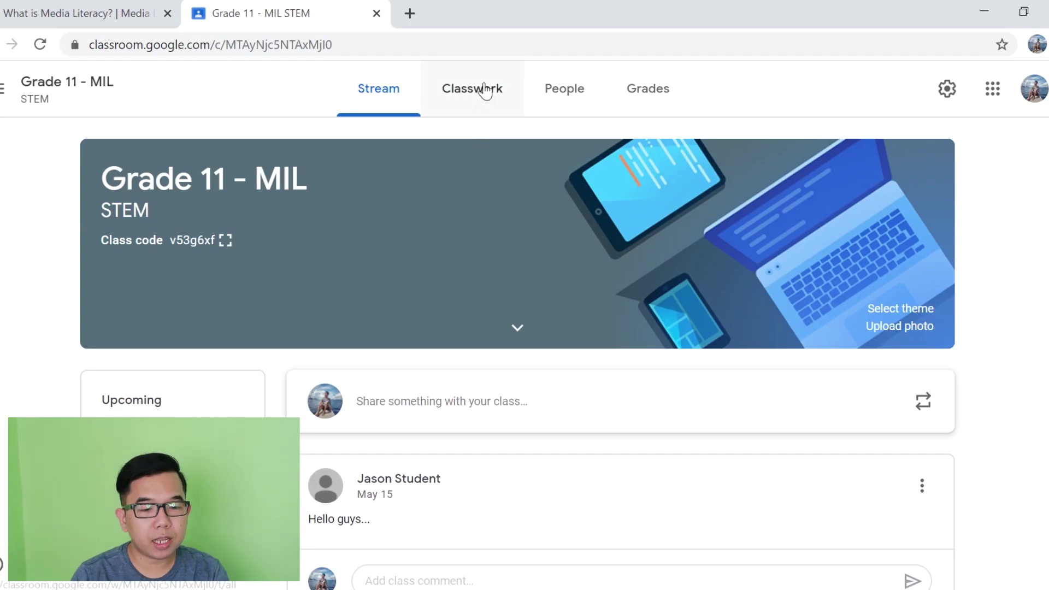
In the class's Classwork, add a topic named "Chapter 1 - Intro to MIL".
click(485, 90)
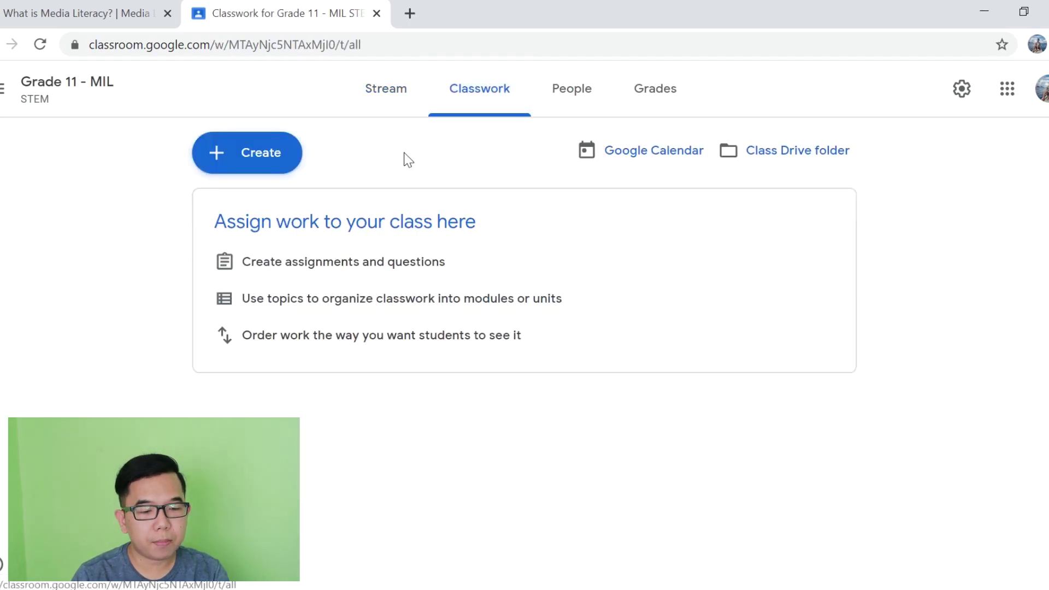
click(269, 153)
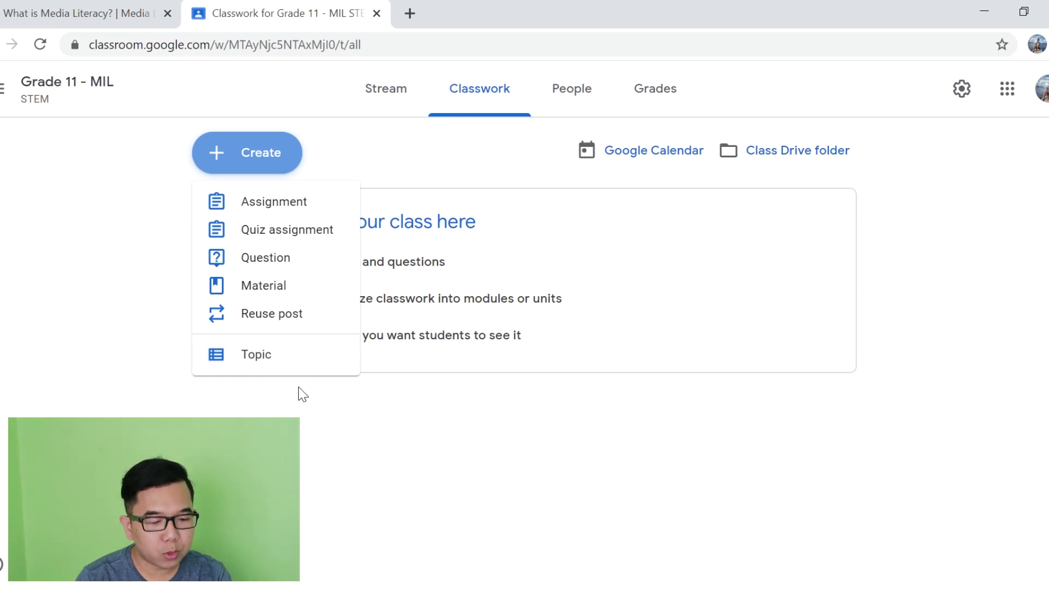
click(249, 358)
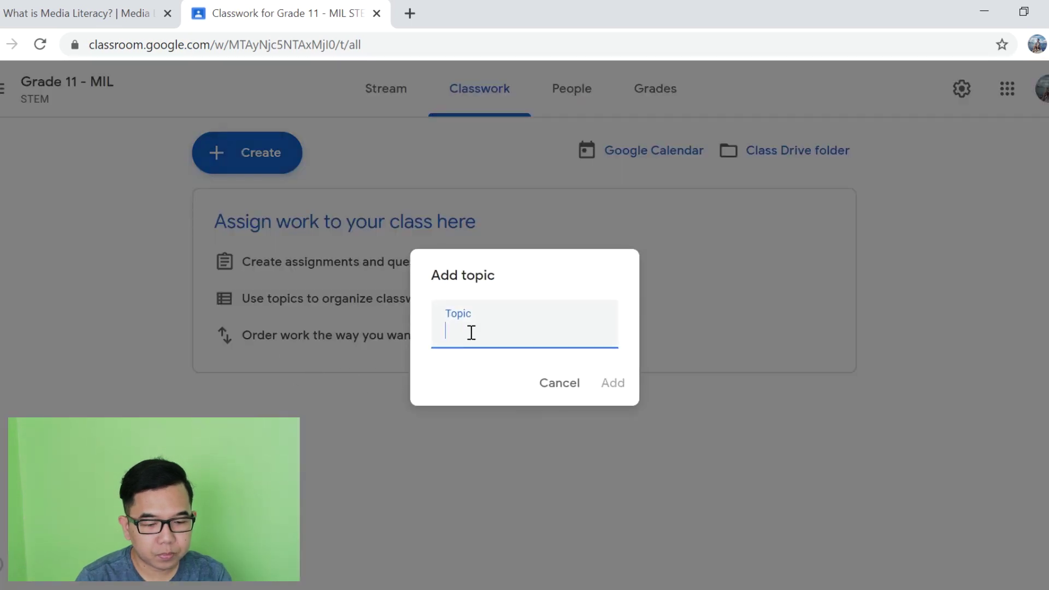
text(Chapter 1)
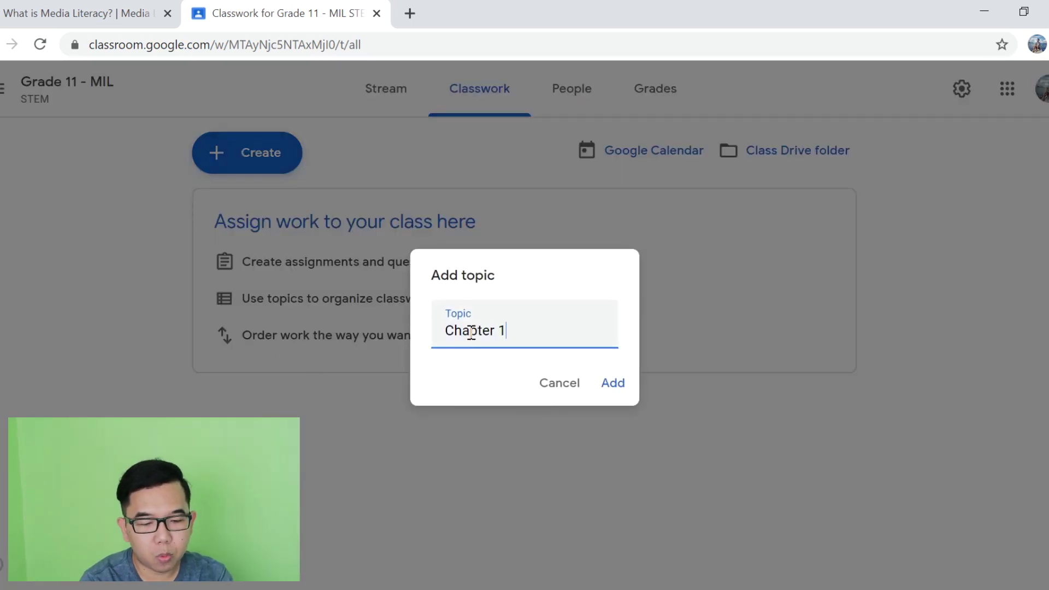
text( - Intro to )
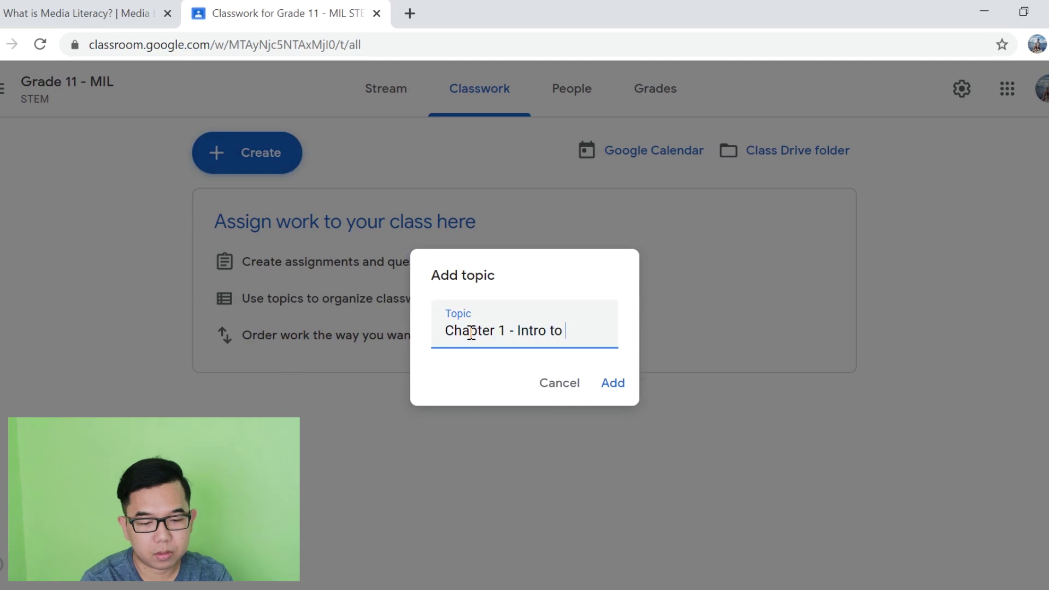
text(Media and)
key(BackSpace)
key(BackSpace)
key(BackSpace)
key(BackSpace)
key(BackSpace)
key(BackSpace)
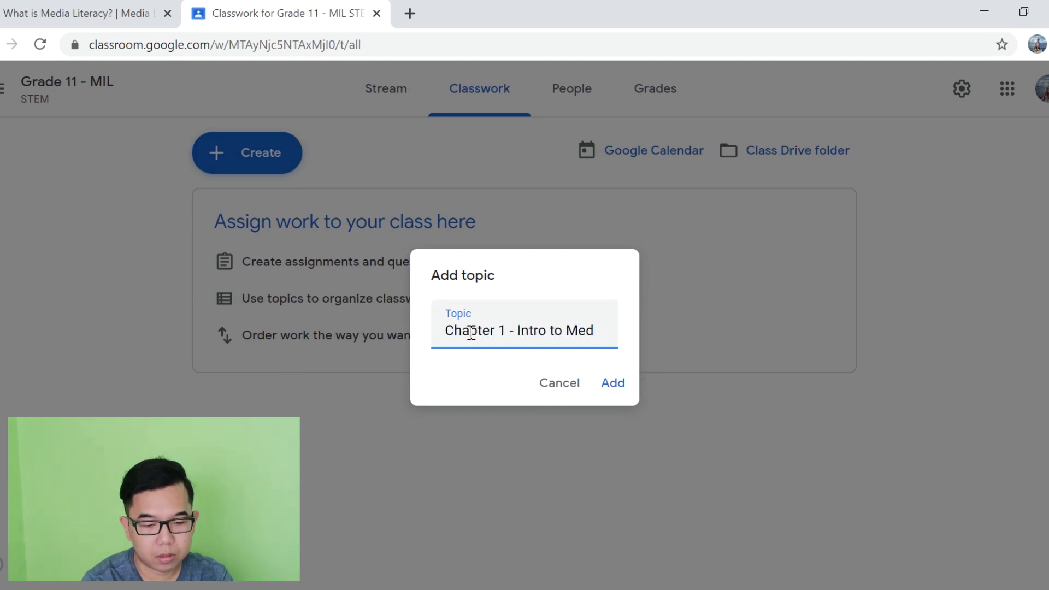
click(618, 387)
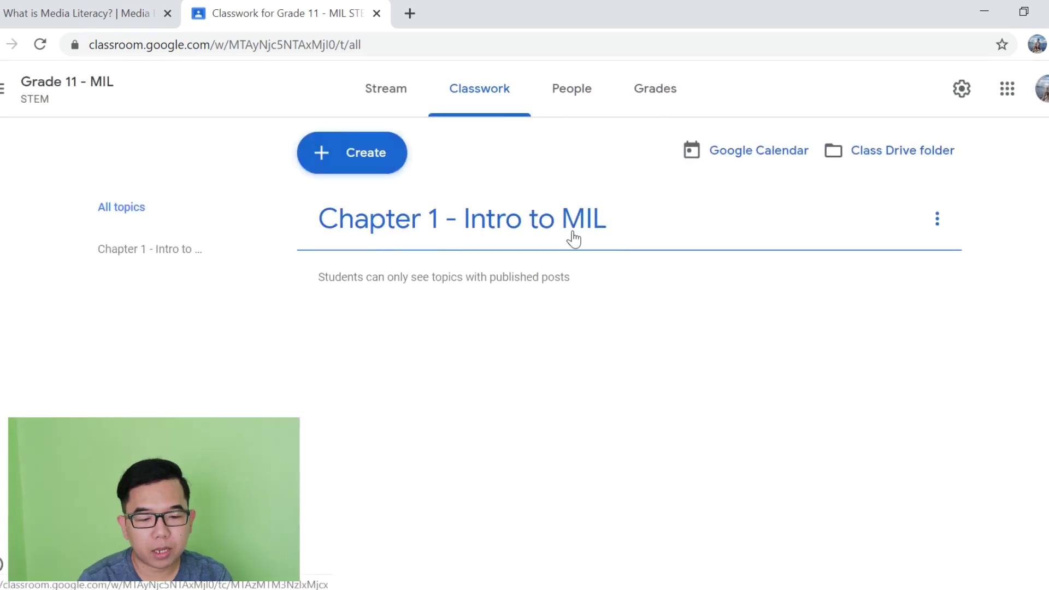
Add a second classwork topic named "Chapter 2 - Evolution of Media".
click(367, 154)
click(370, 361)
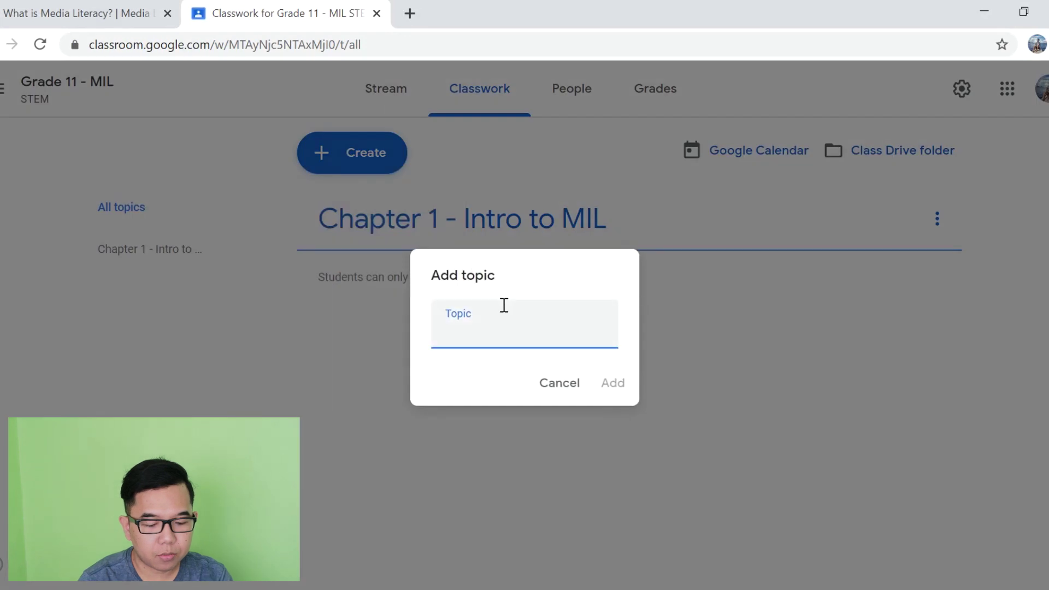
text(Chater)
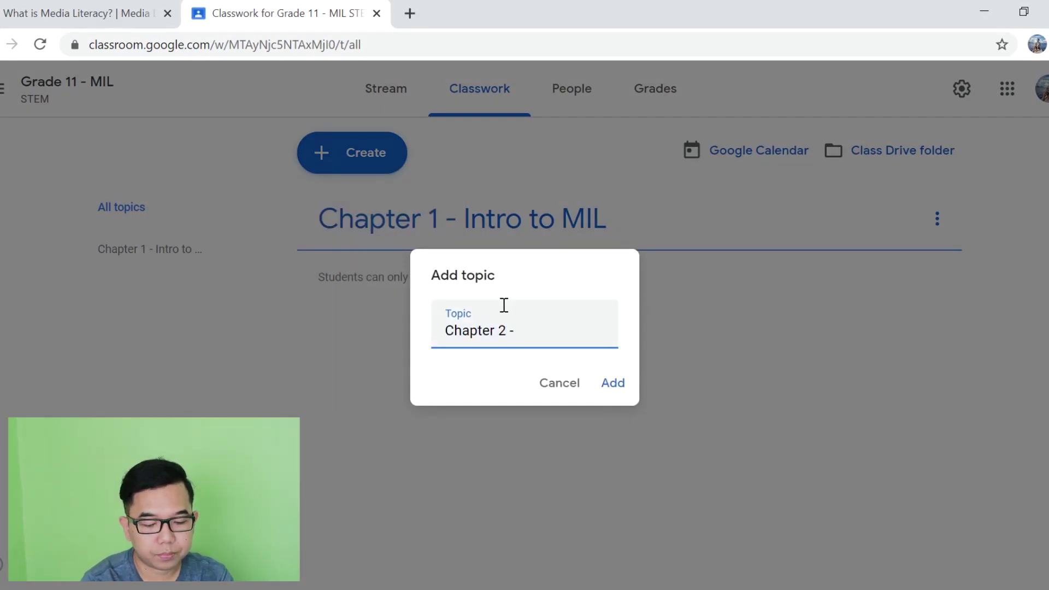
text( 2 - Evolution of Media)
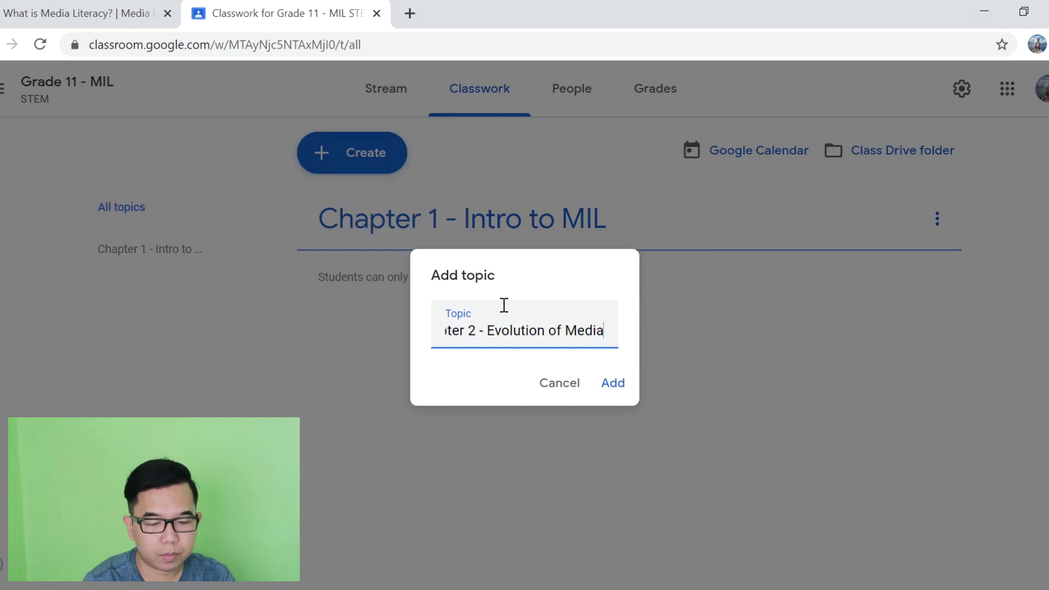
click(618, 386)
Add a third classwork topic named "Chapter 3 - Types of Media".
click(405, 153)
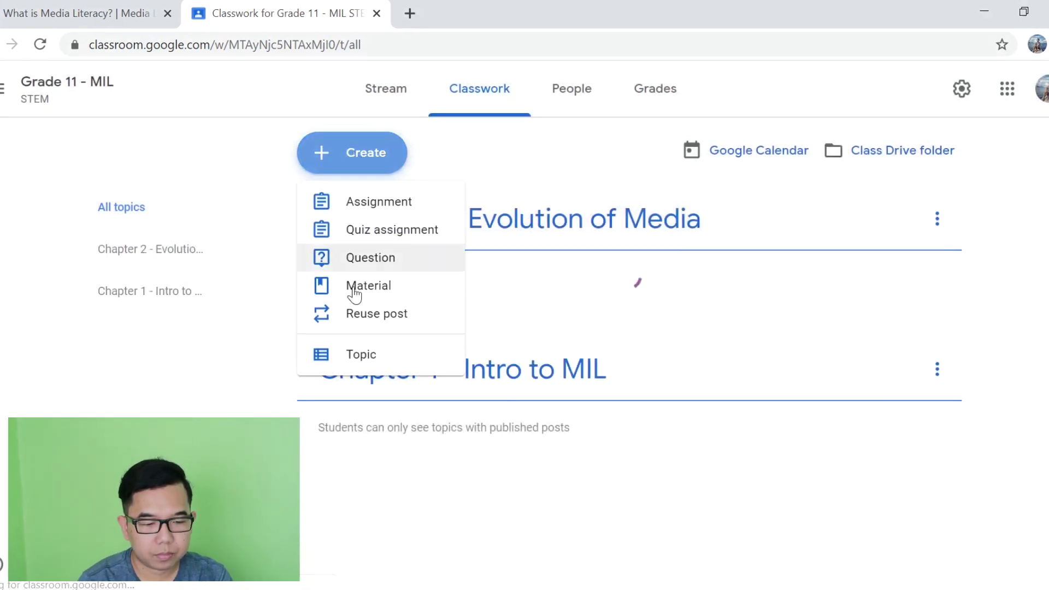
click(379, 356)
text(Chapter 3 -)
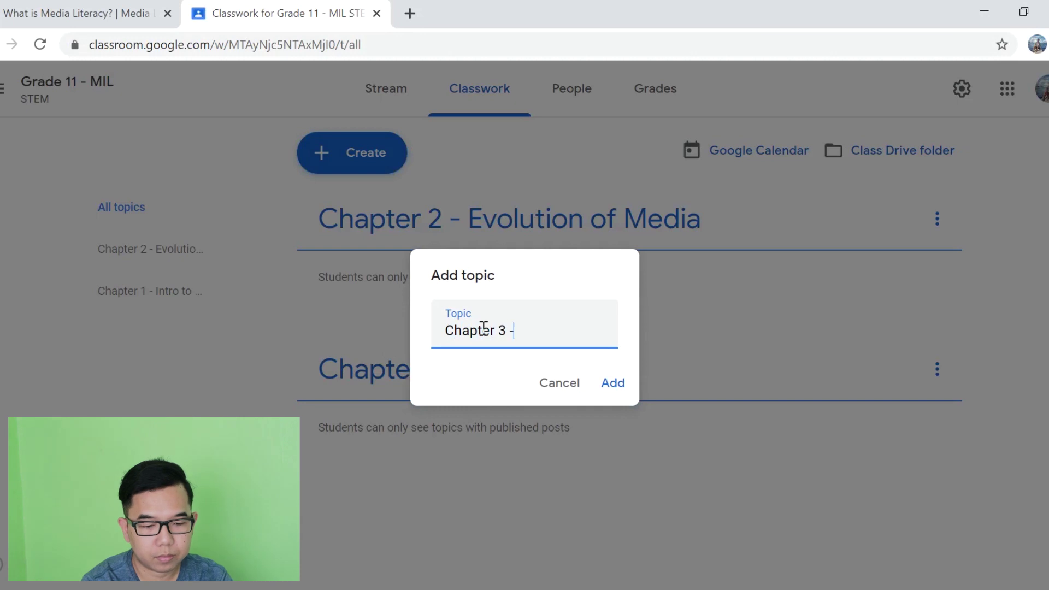
text( Types of Media)
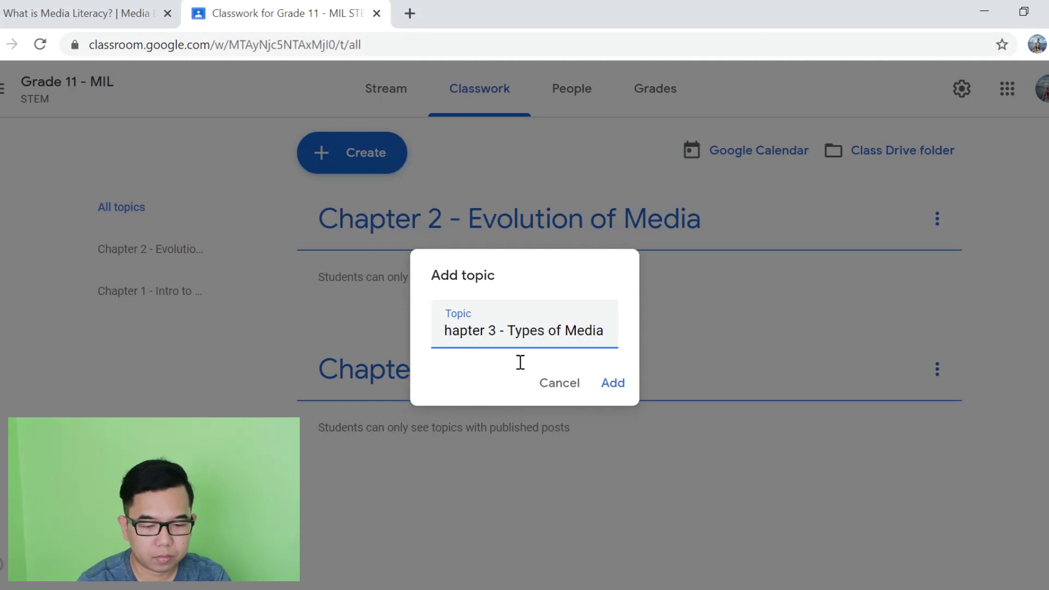
click(622, 388)
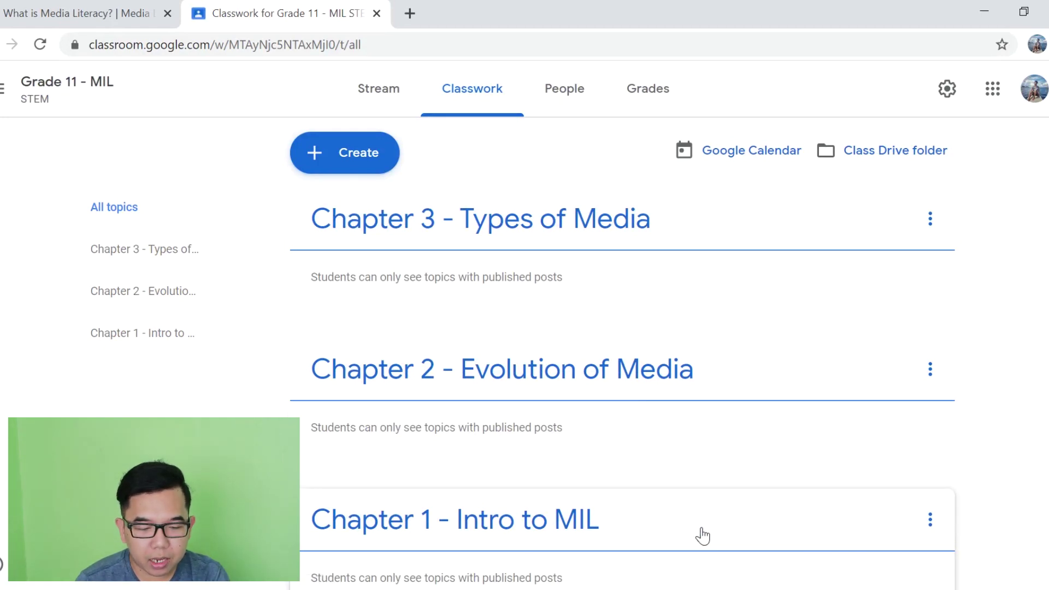
Reorder the topics in ascending chapter order, with Chapter 1 first, Chapter 2 second and Chapter 3 last.
drag(702, 536, 648, 214)
drag(754, 527, 711, 349)
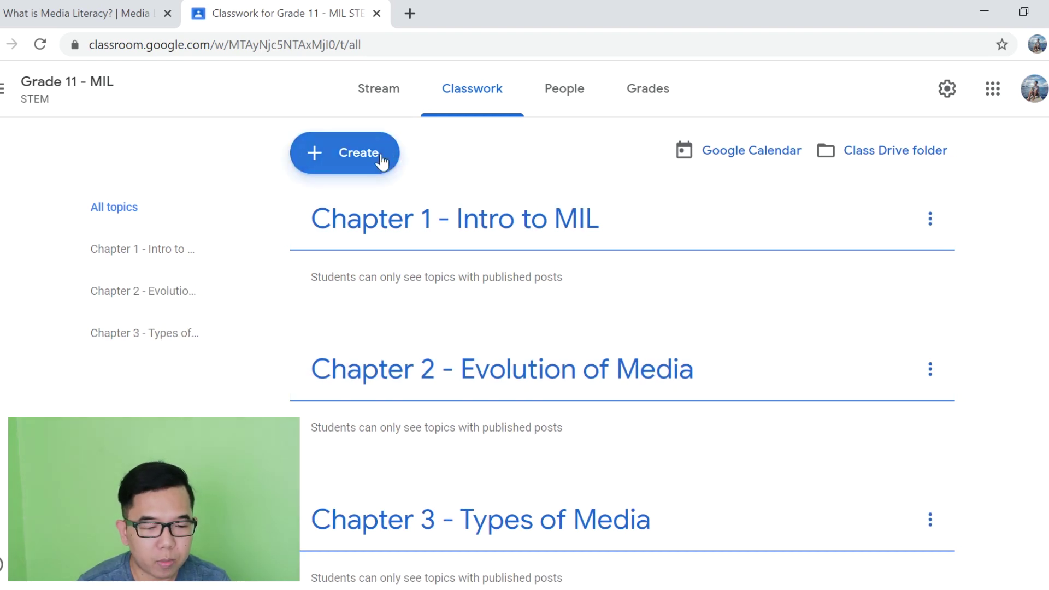
Create a new classwork material with the title "Course Guide for MIL".
click(348, 159)
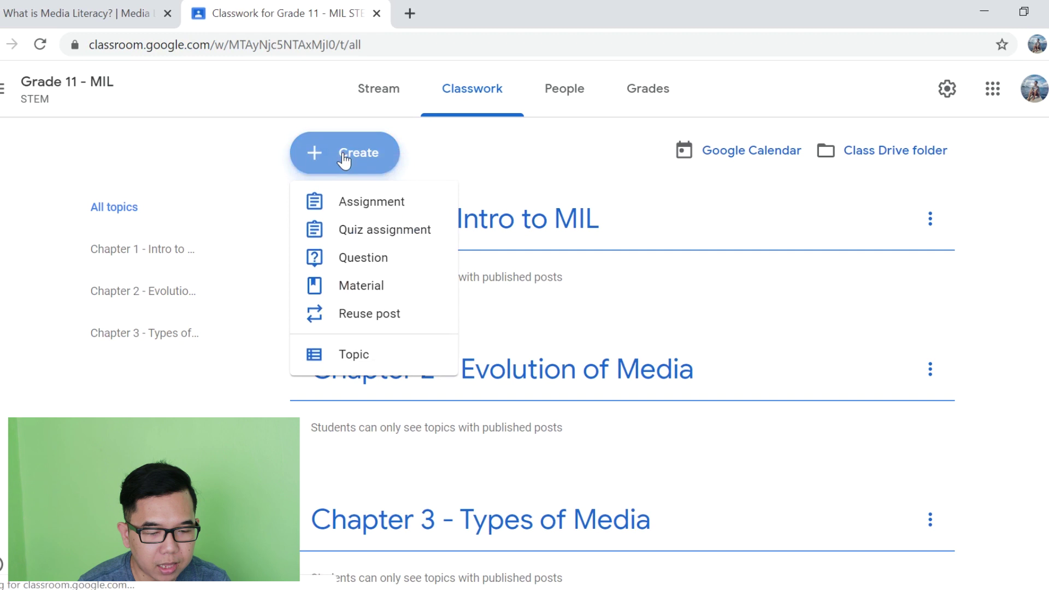
click(384, 294)
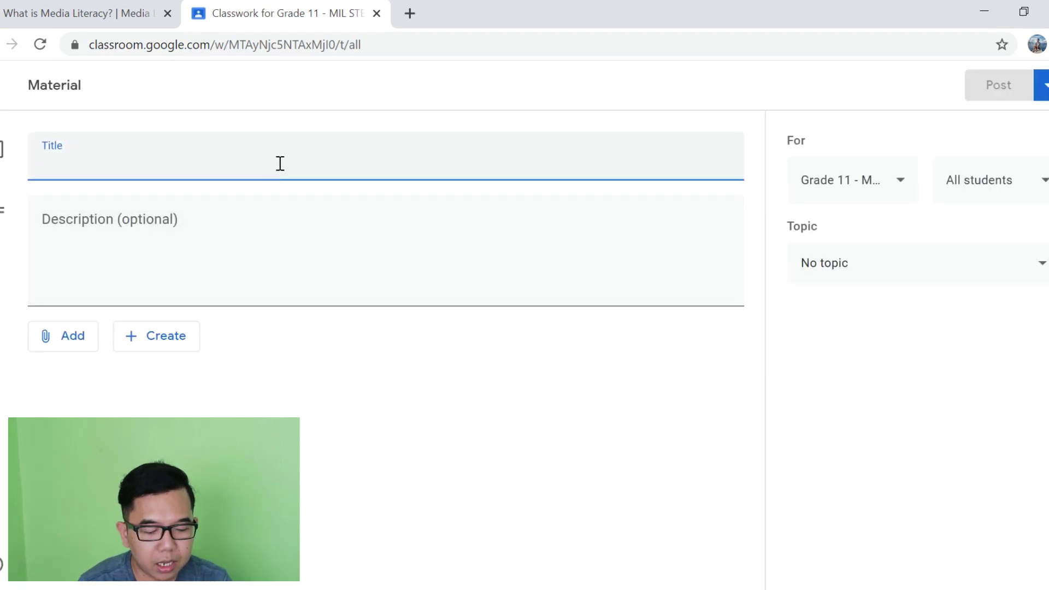
text(Sy)
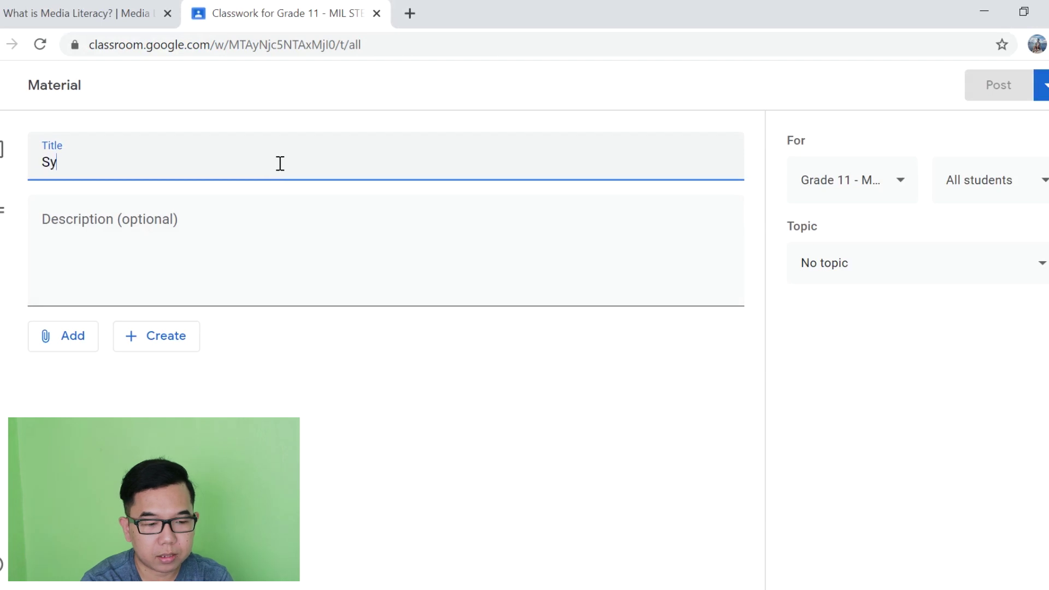
text(l)
key(BackSpace)
key(BackSpace)
key(BackSpace)
text(Cour)
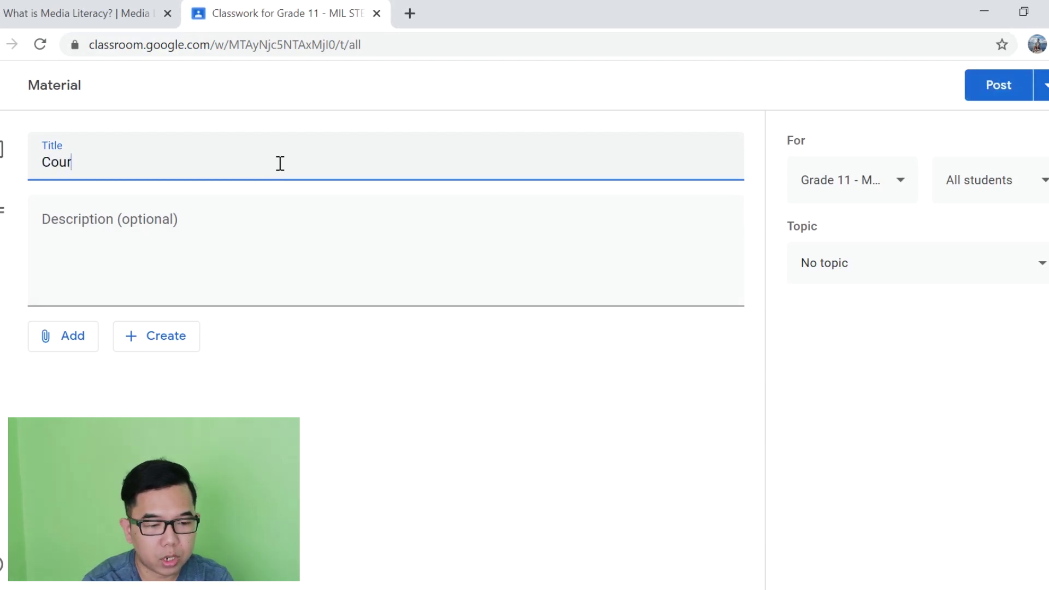
text(se Guide for MIL)
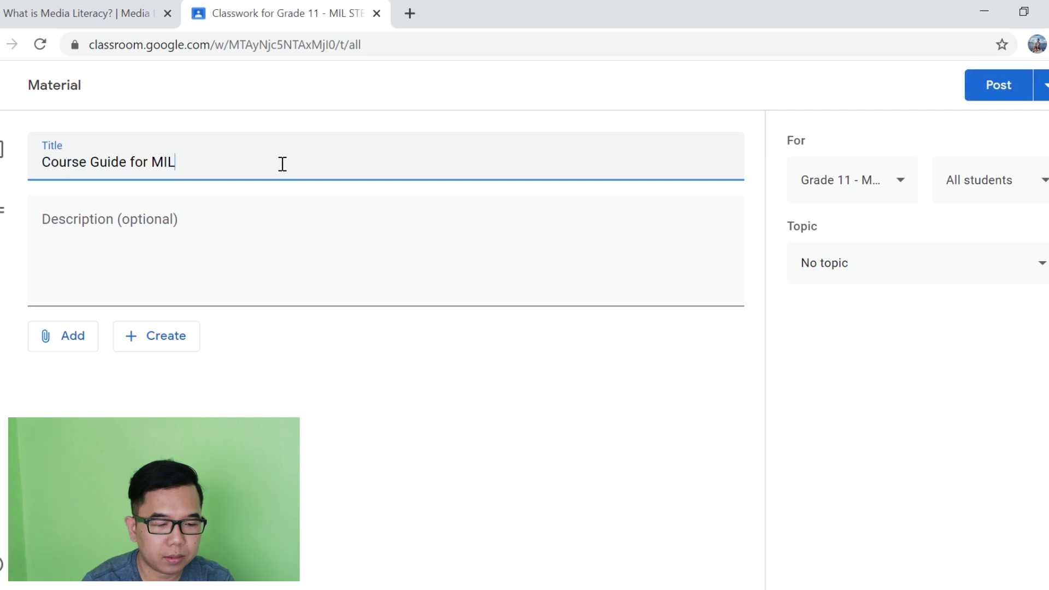
Enter "This is the course guide." as the material's description.
click(290, 248)
text(This is the c)
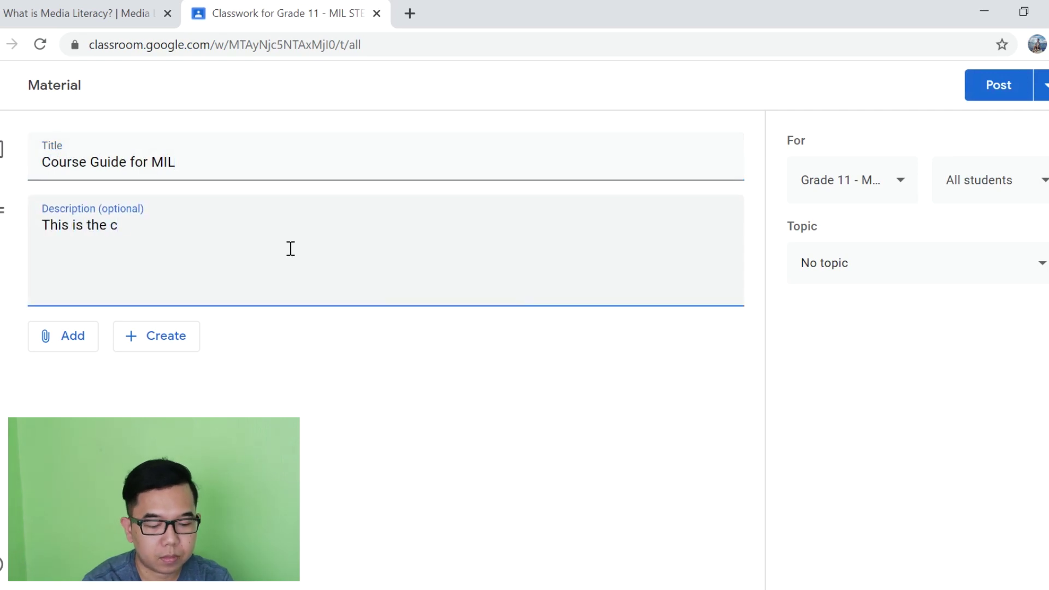
text(ourse d)
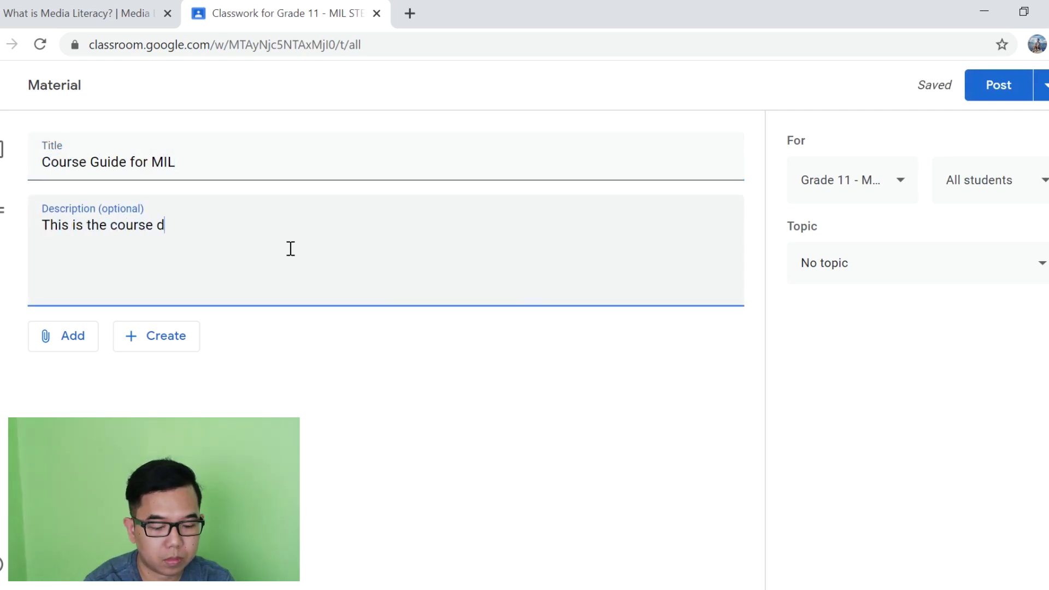
key(BackSpace)
text(guide.)
Attach the PDF "Subject Guide - Media and Information Literacy" from Google Drive to the material.
click(59, 342)
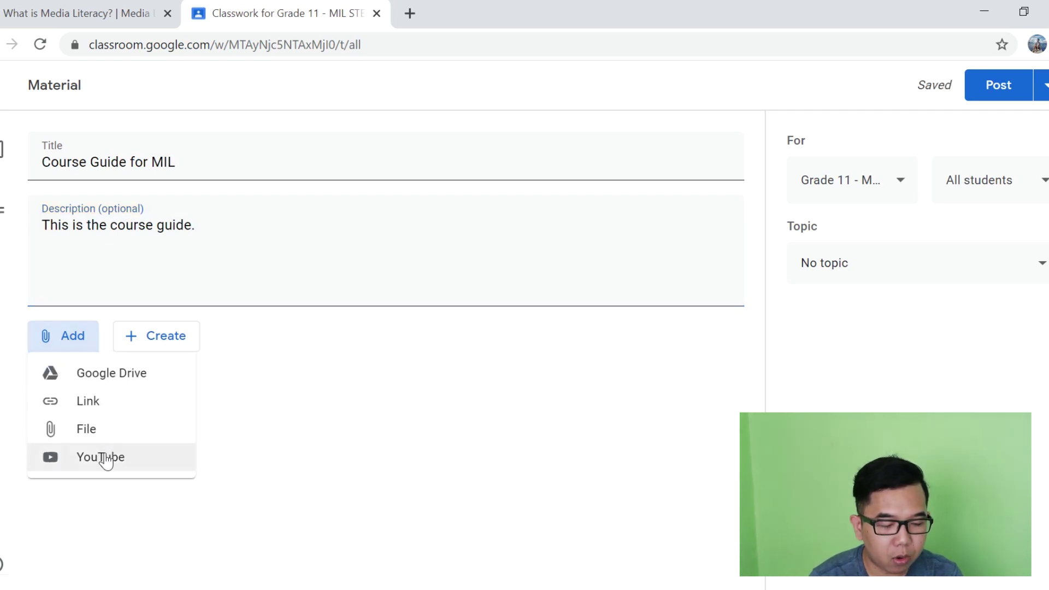
click(111, 382)
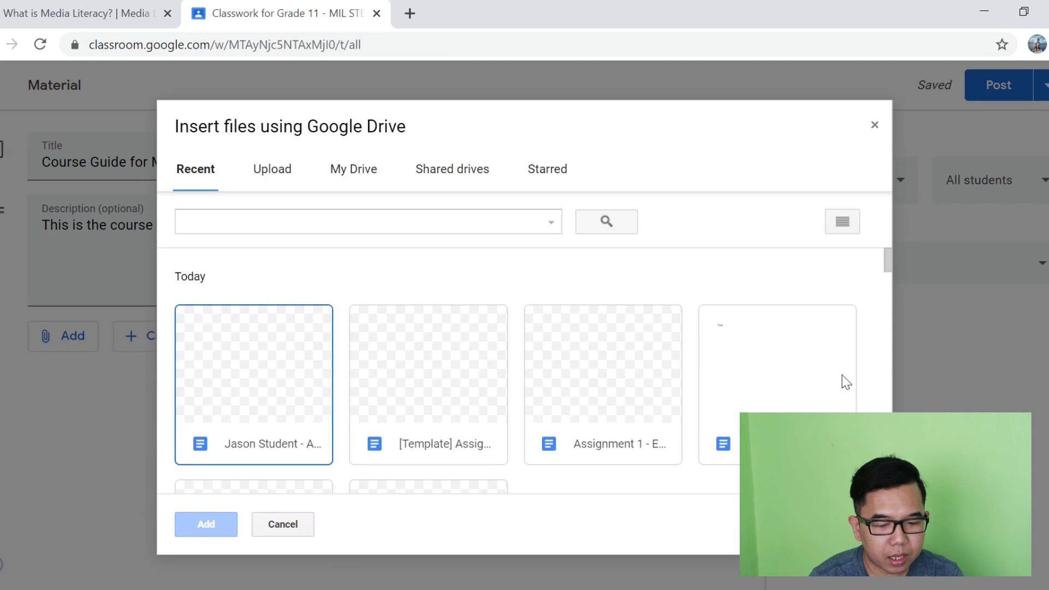
drag(886, 253, 889, 276)
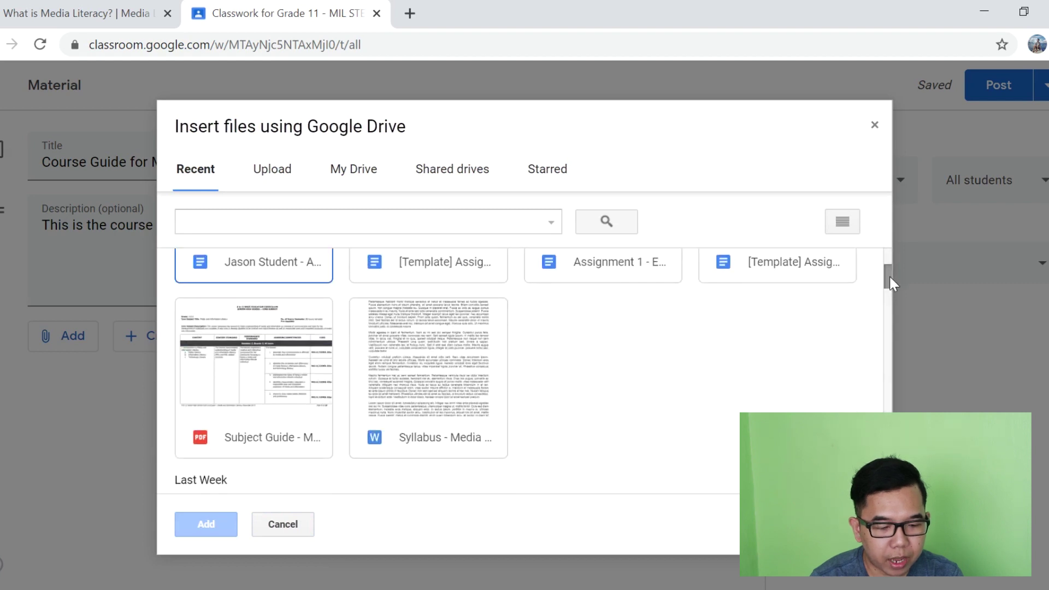
click(289, 370)
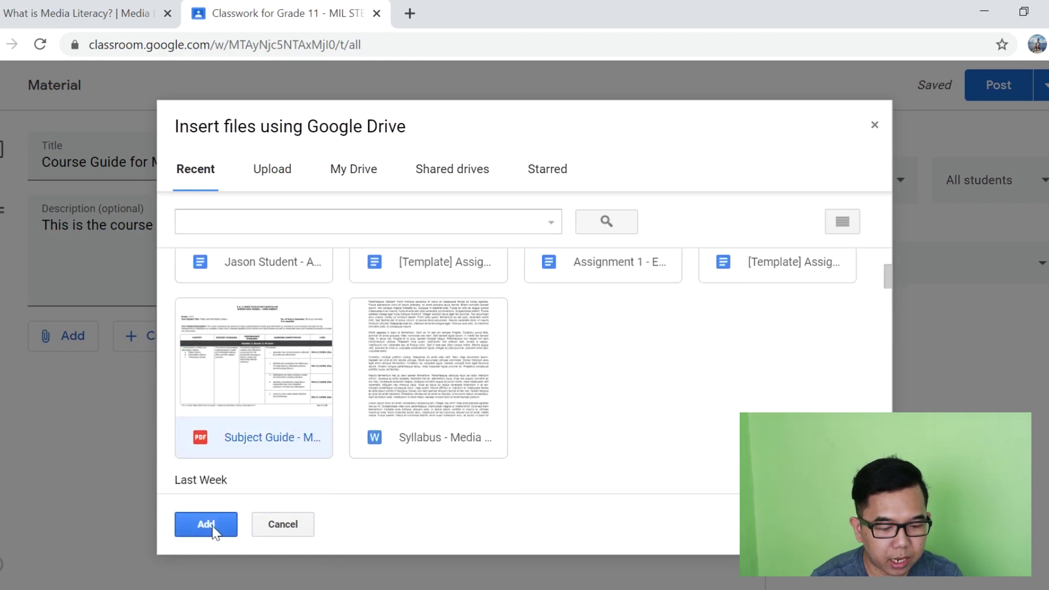
click(212, 525)
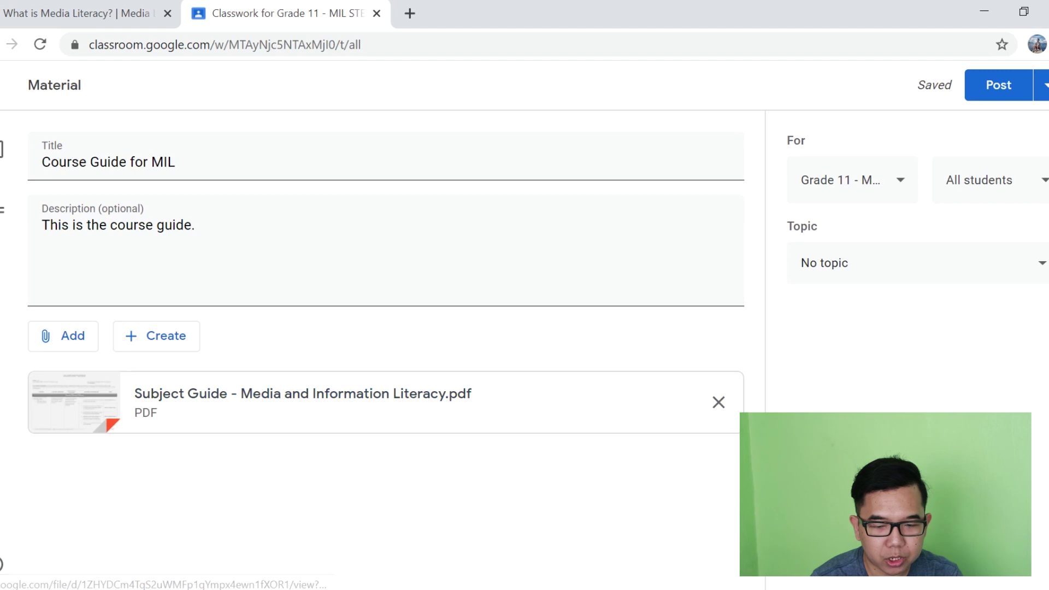
Try adding the Grade 12 - ETech class to the material's recipients, and remove it again.
click(899, 189)
click(896, 189)
click(897, 189)
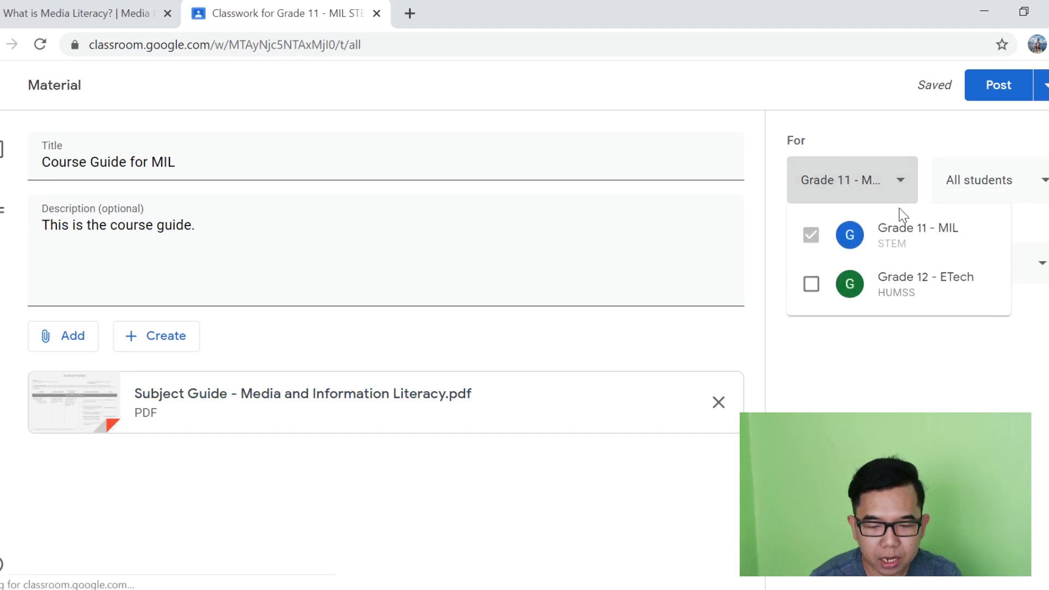
click(811, 283)
click(811, 283)
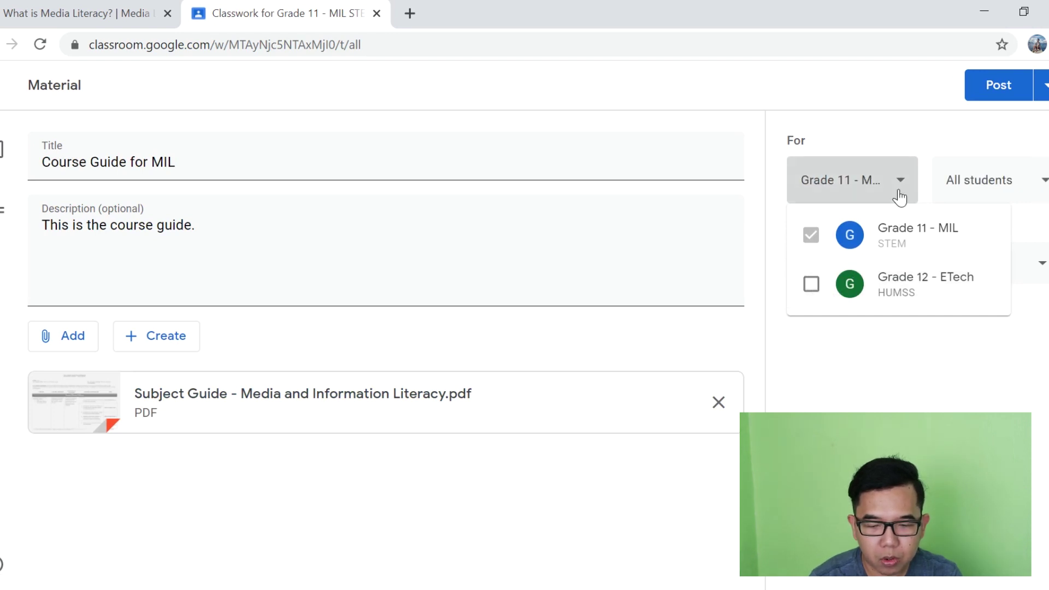
click(899, 196)
Try clearing the material's student selection, and restore it to all students.
click(986, 202)
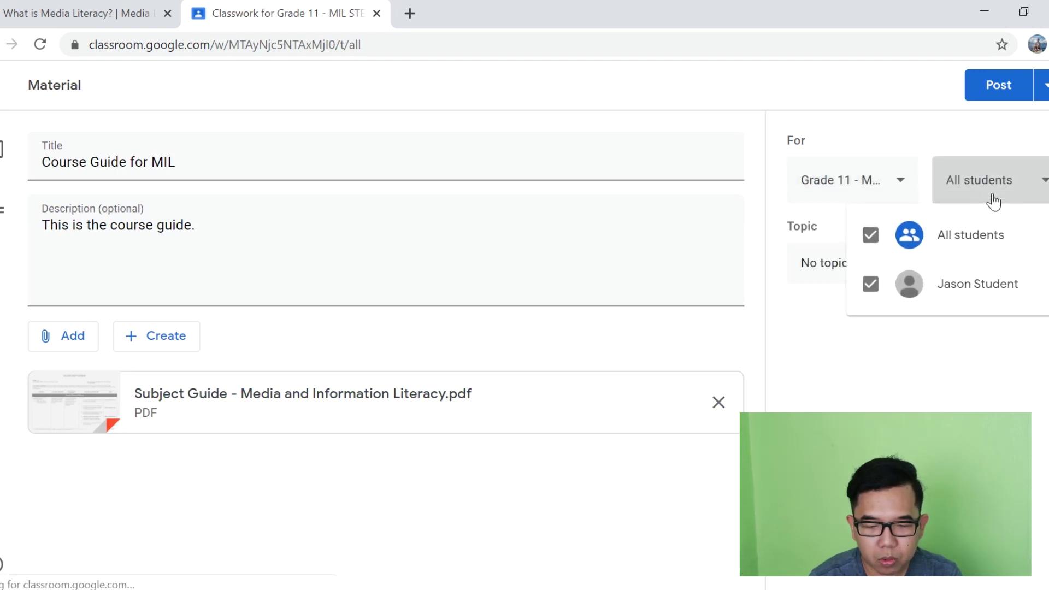
click(871, 237)
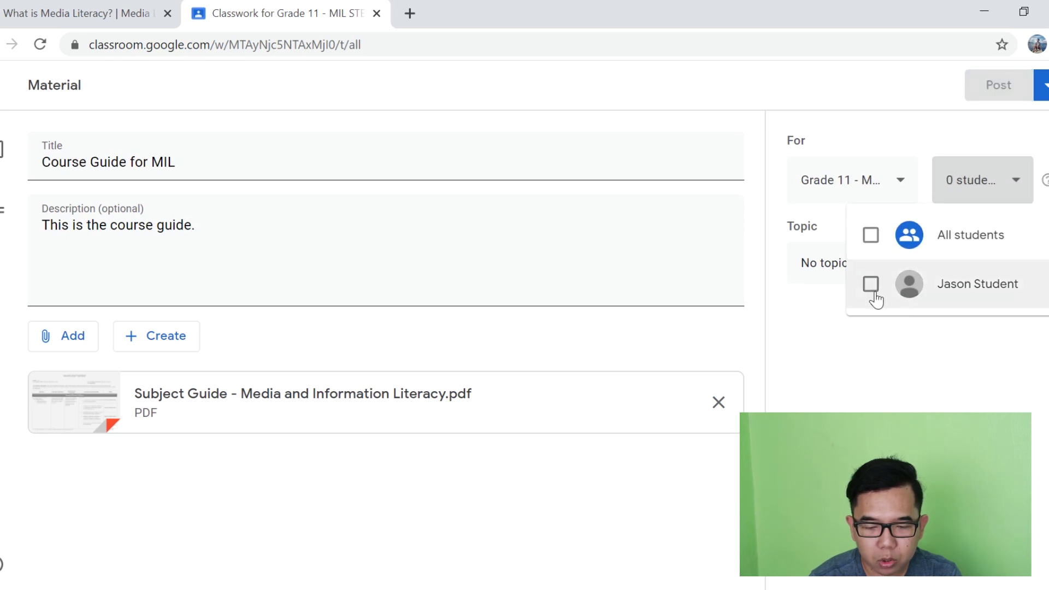
click(872, 287)
click(988, 206)
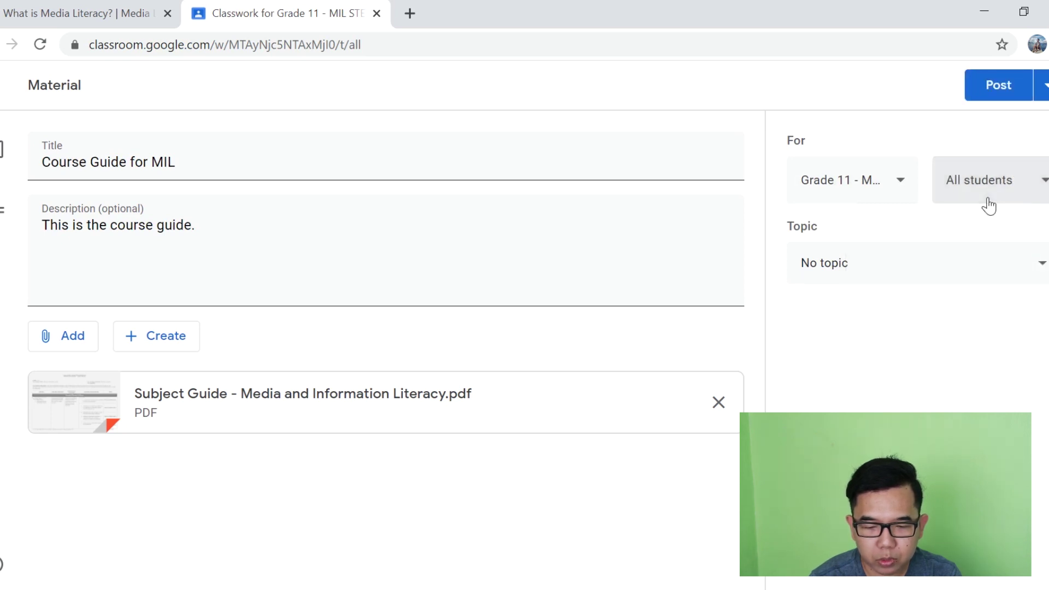
Check the available topics, keep the material set to No topic, and post it to the class.
click(953, 277)
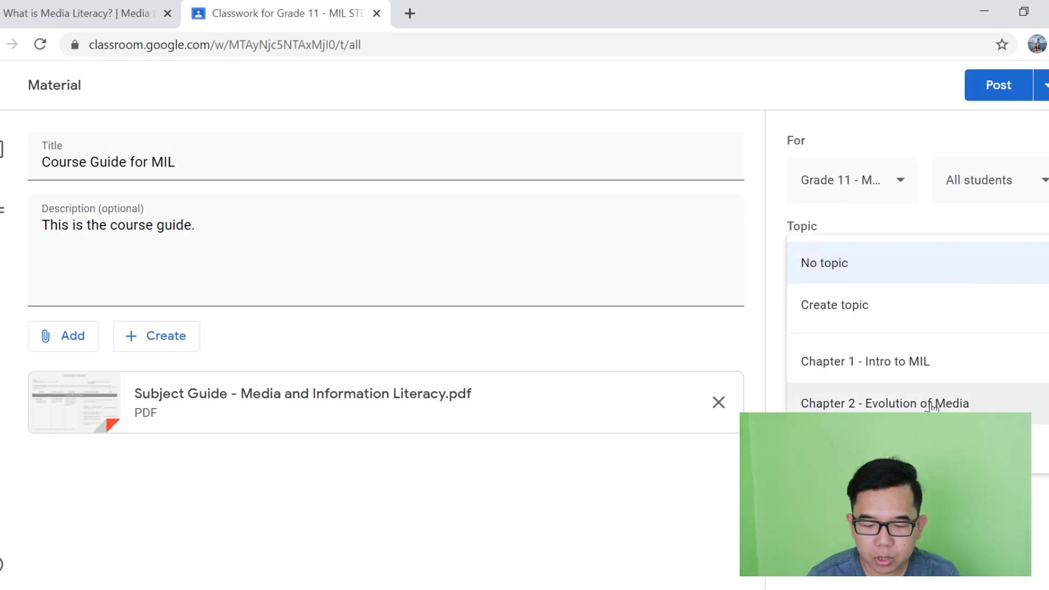
click(964, 220)
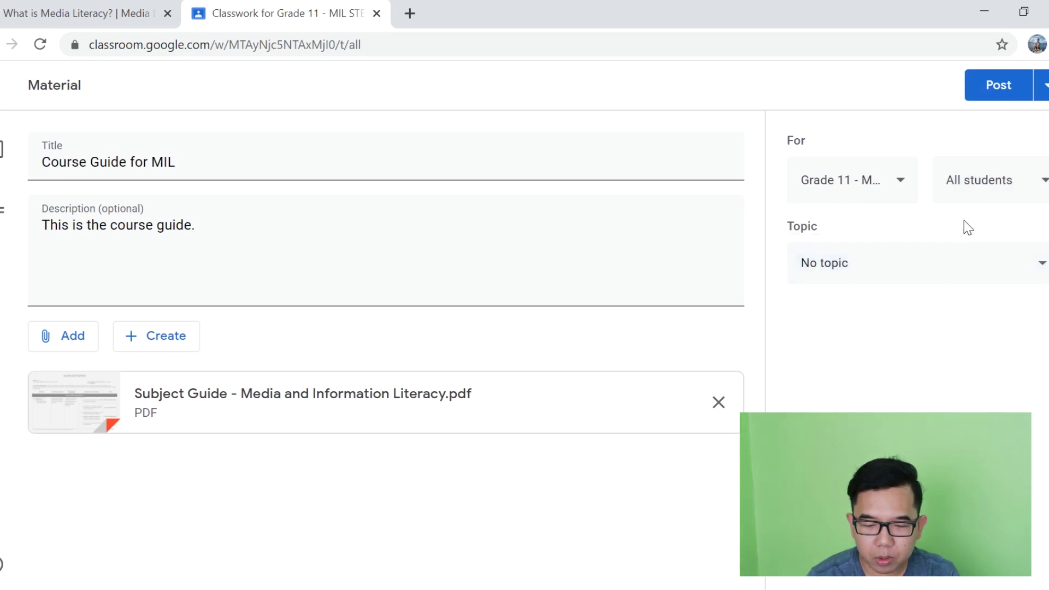
click(998, 88)
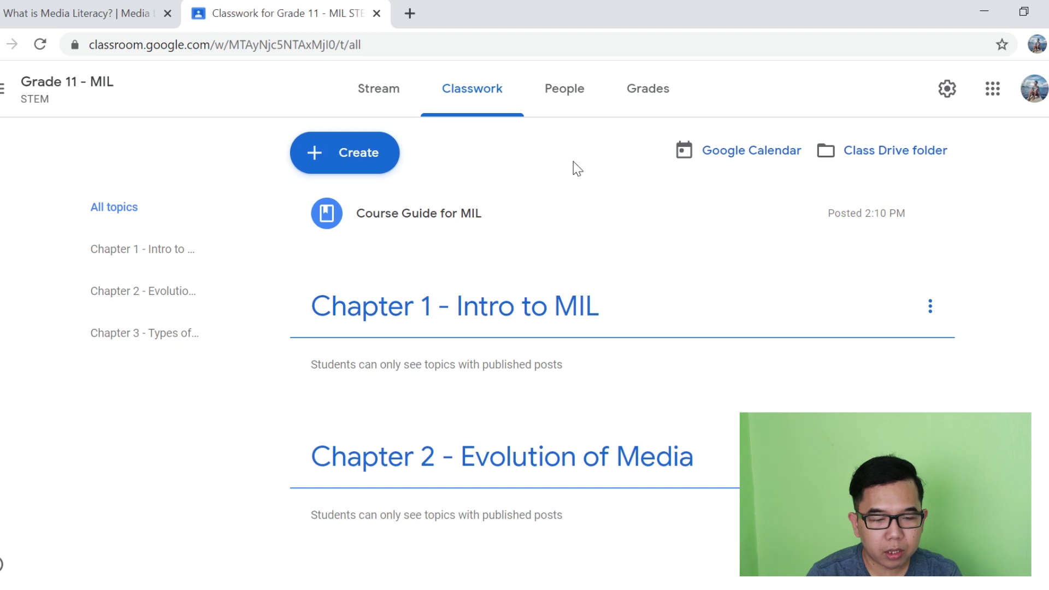
Move the Course Guide for MIL material into the Chapter 1 - Intro to MIL topic.
drag(581, 213, 608, 322)
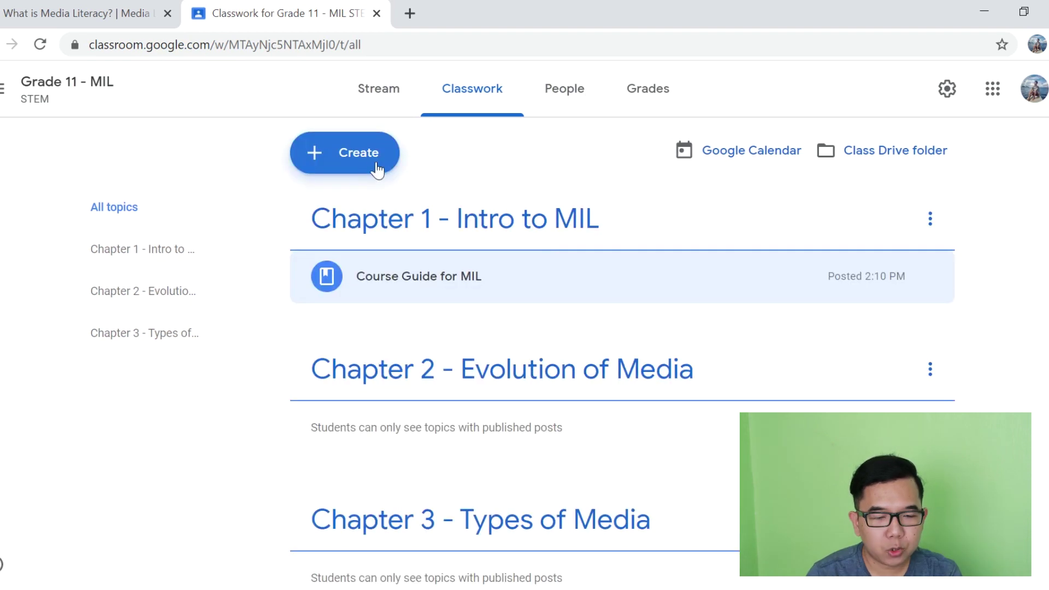
Create a classwork question reading "What are your expectations for this subject?" without instructions.
click(346, 155)
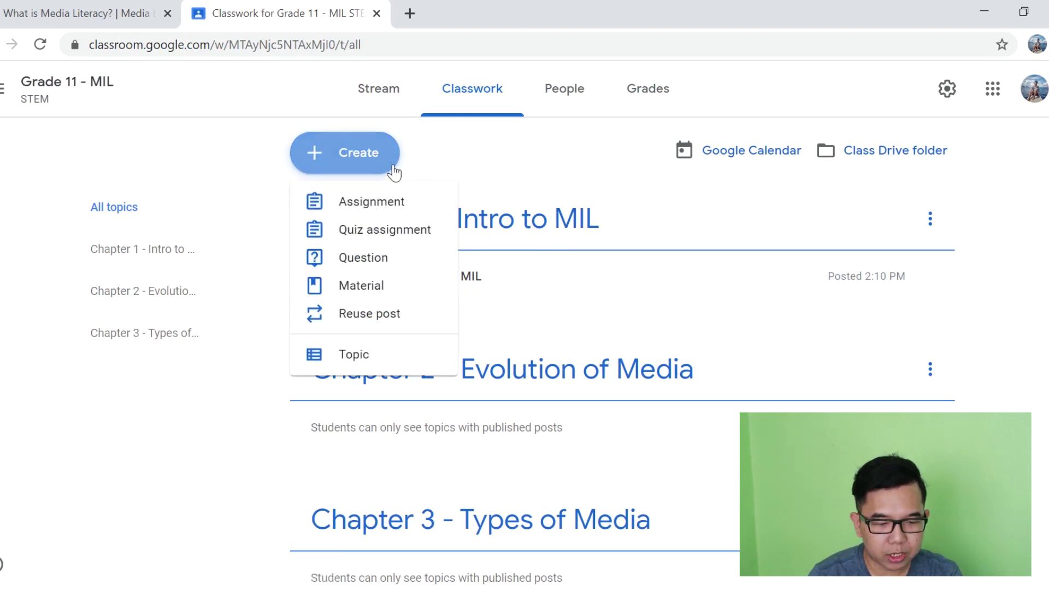
click(373, 157)
click(373, 158)
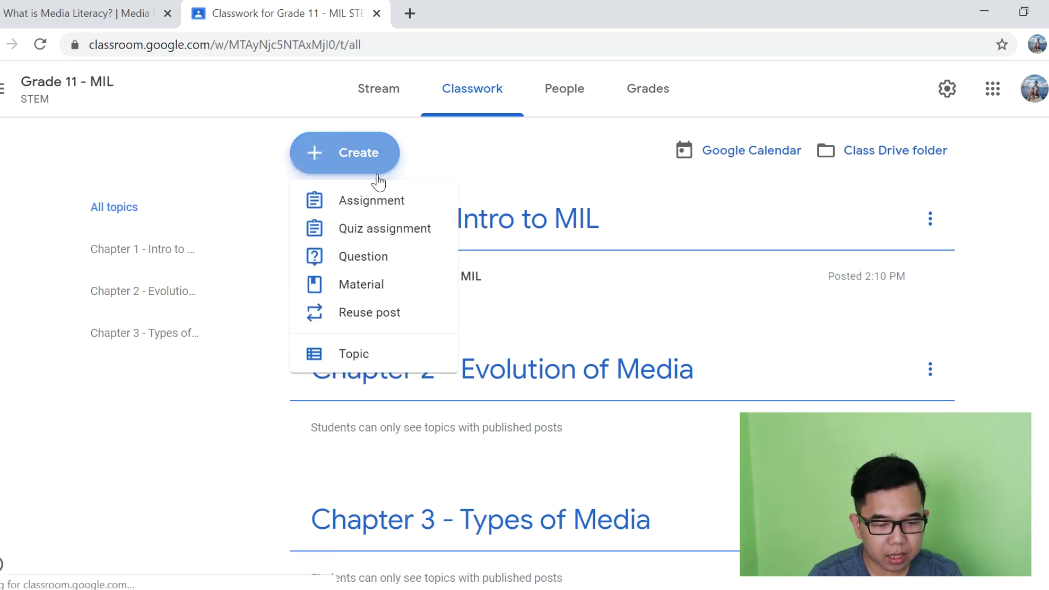
click(395, 260)
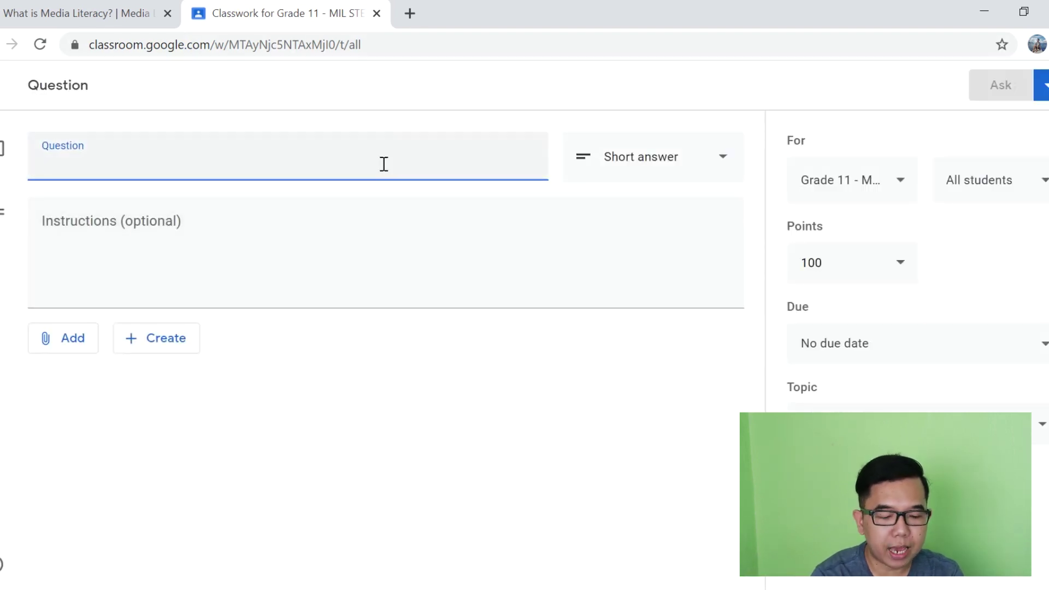
text(What are your)
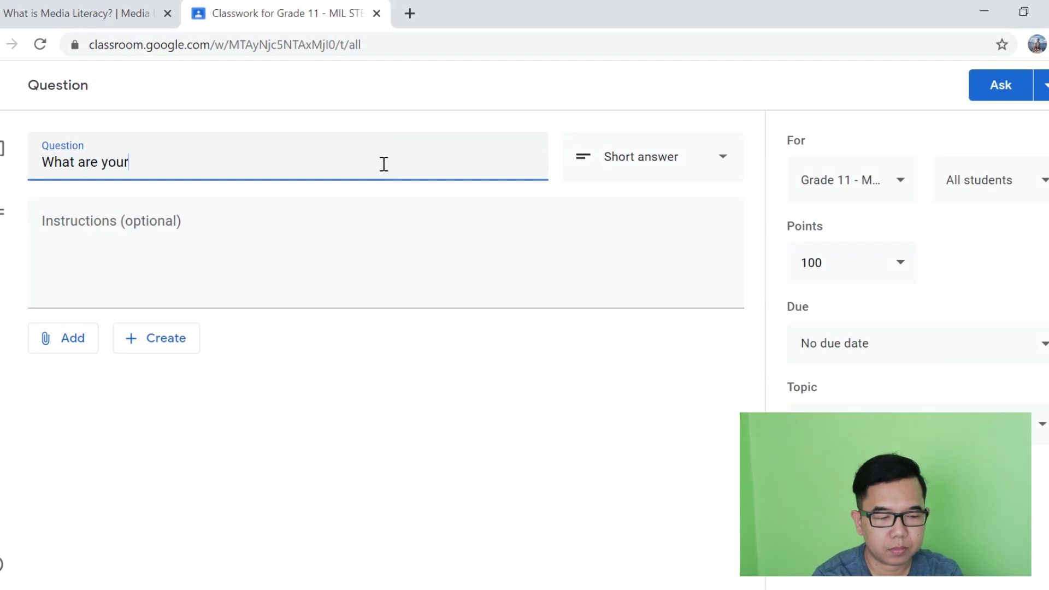
text( expectations for this)
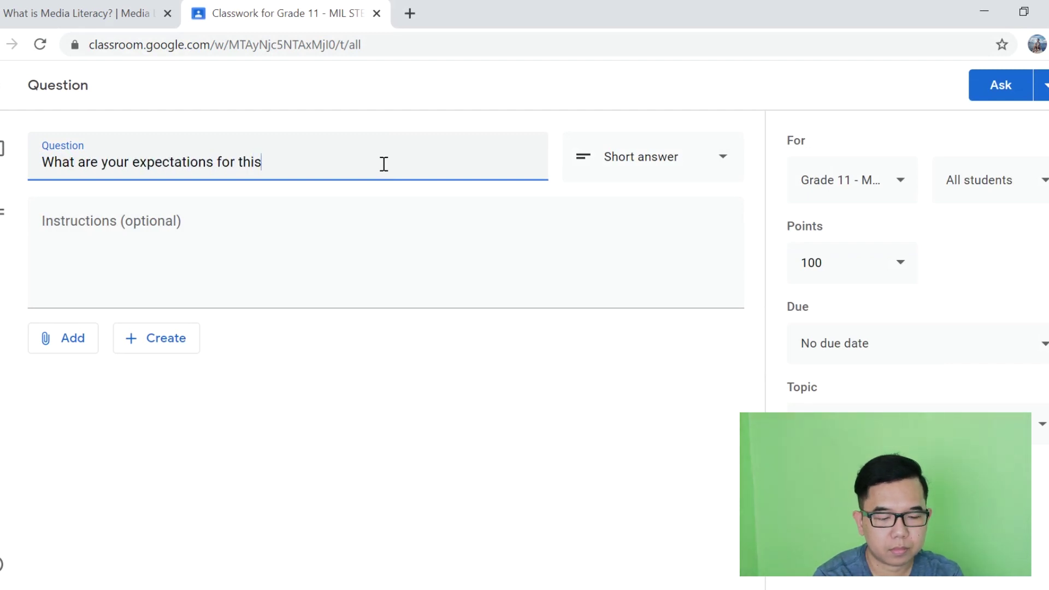
text( subject?)
key(Tab)
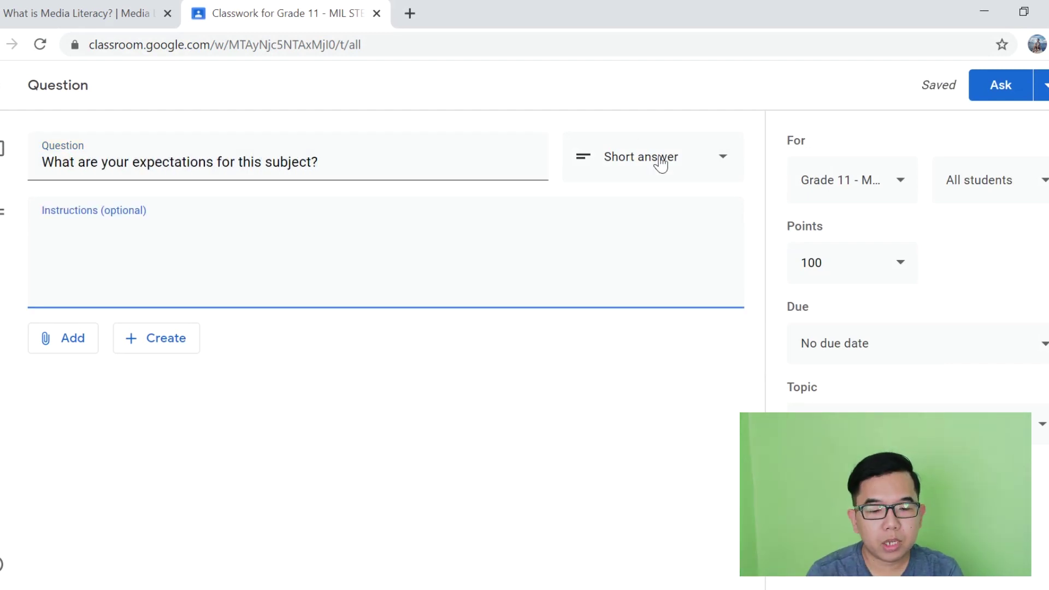
Check the available answer types for the question and keep it set to Short answer.
click(660, 163)
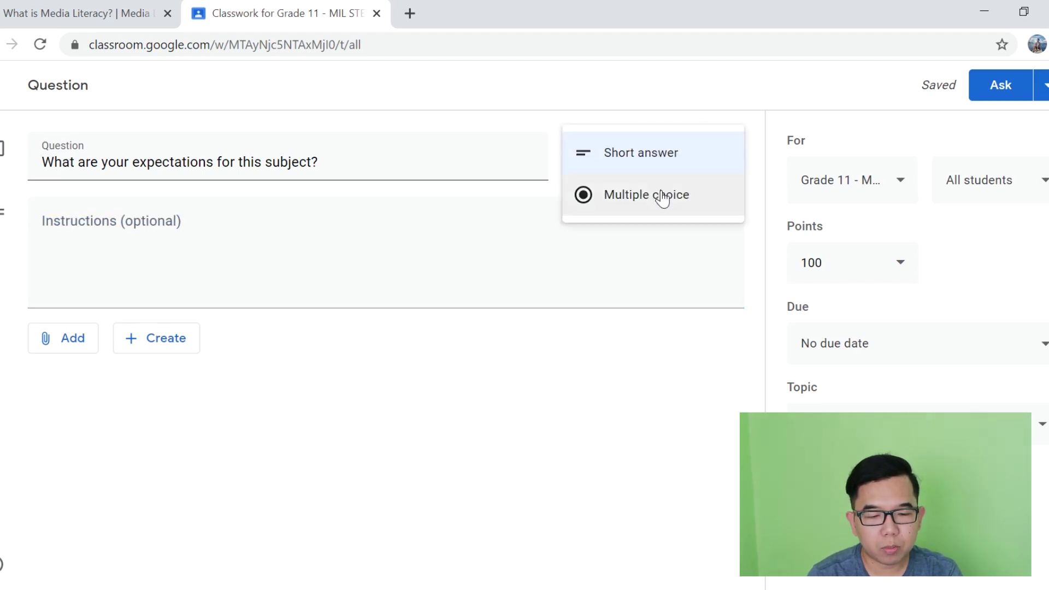
click(674, 153)
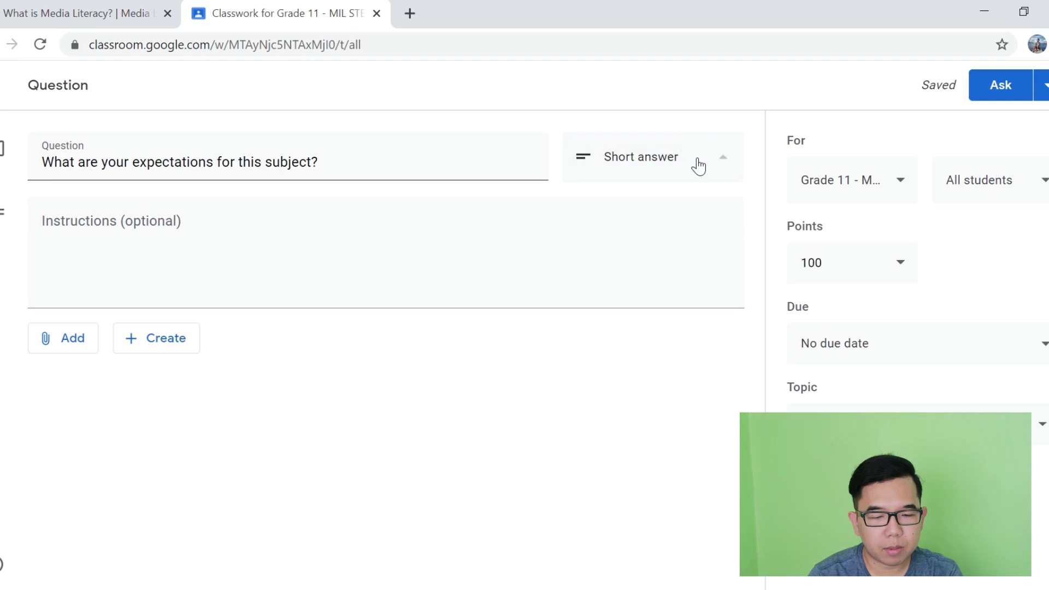
click(699, 165)
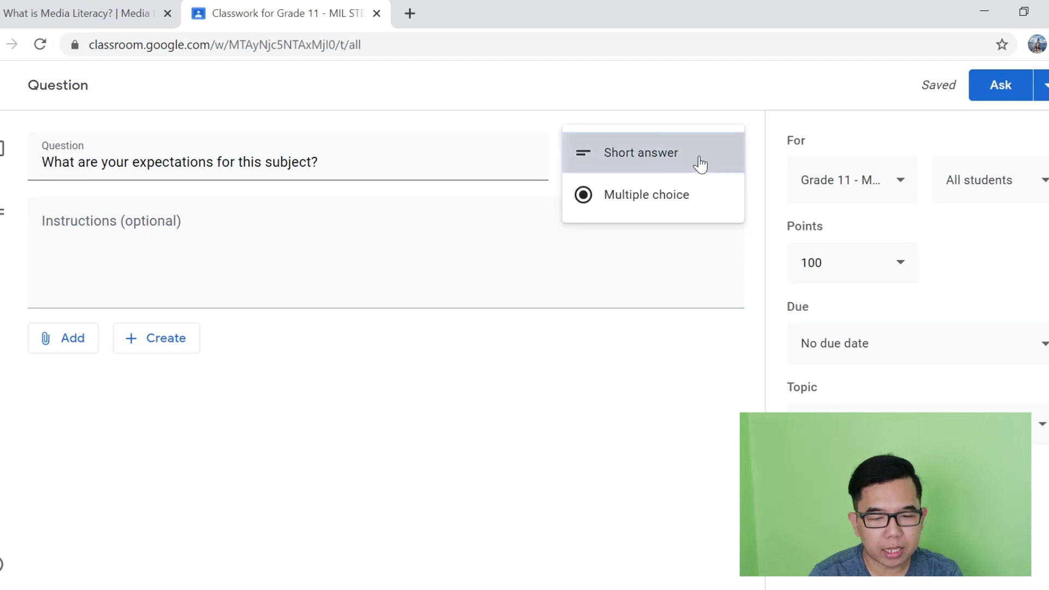
click(699, 164)
Try a value of 10 points for the question, and set it to Ungraded instead.
click(852, 262)
key(ctrl+a)
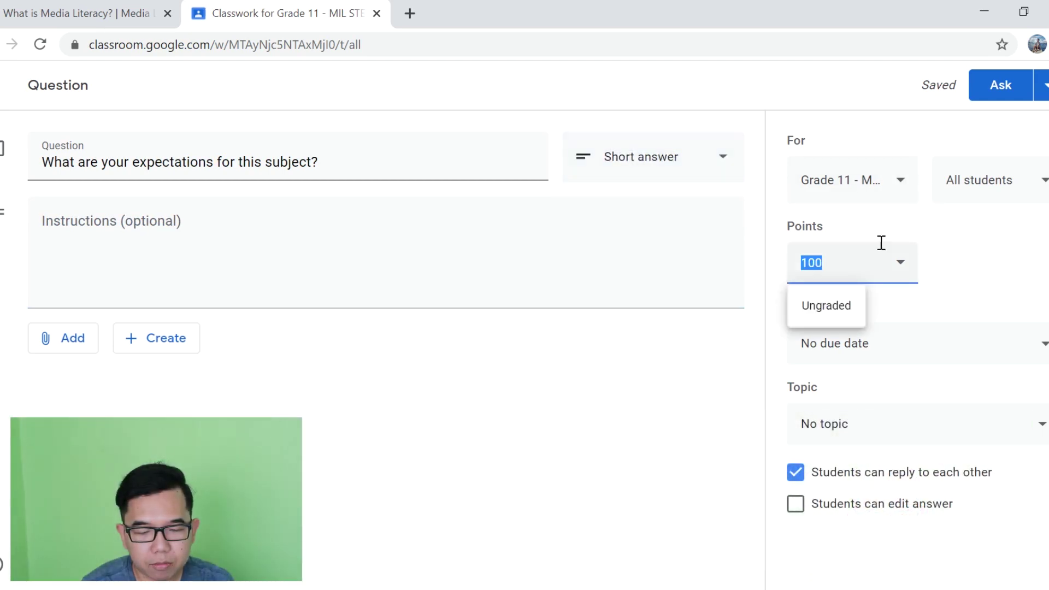
text(10)
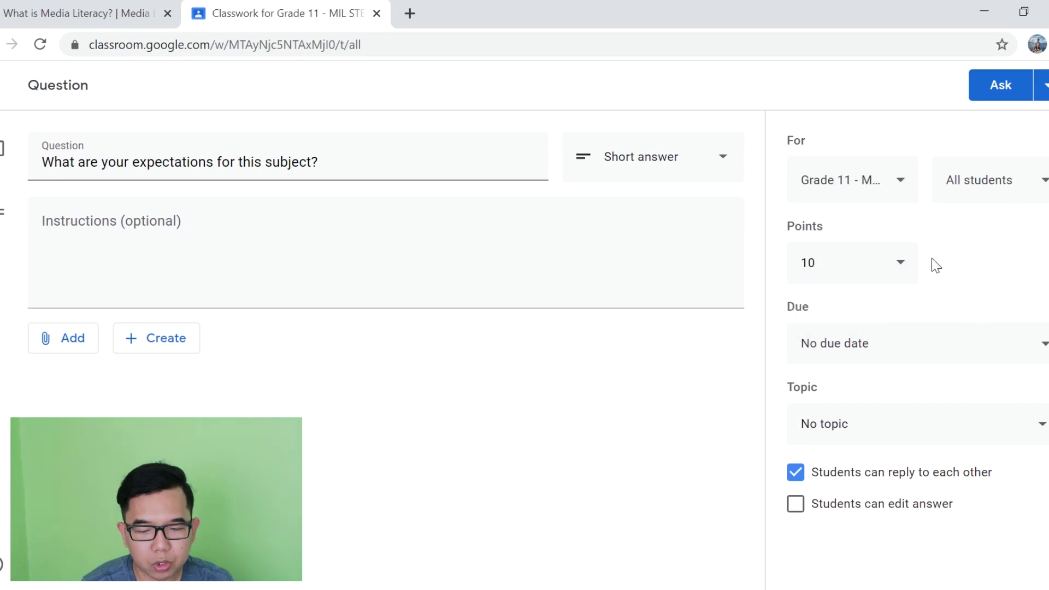
click(838, 267)
click(840, 314)
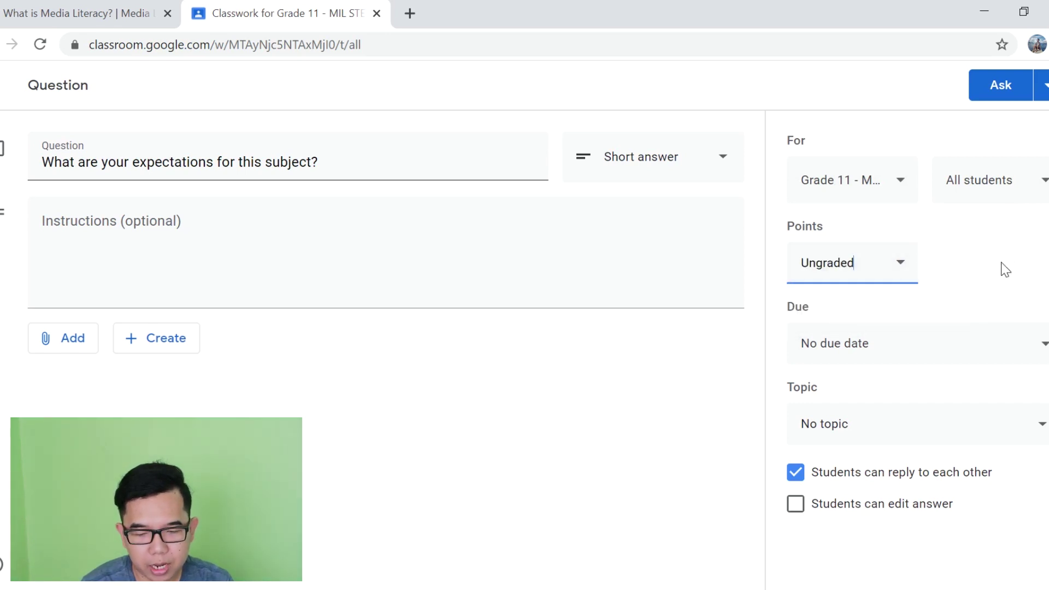
Set the question's due date to May 19, 2020 and its topic to Chapter 1 - Intro to MIL.
click(932, 350)
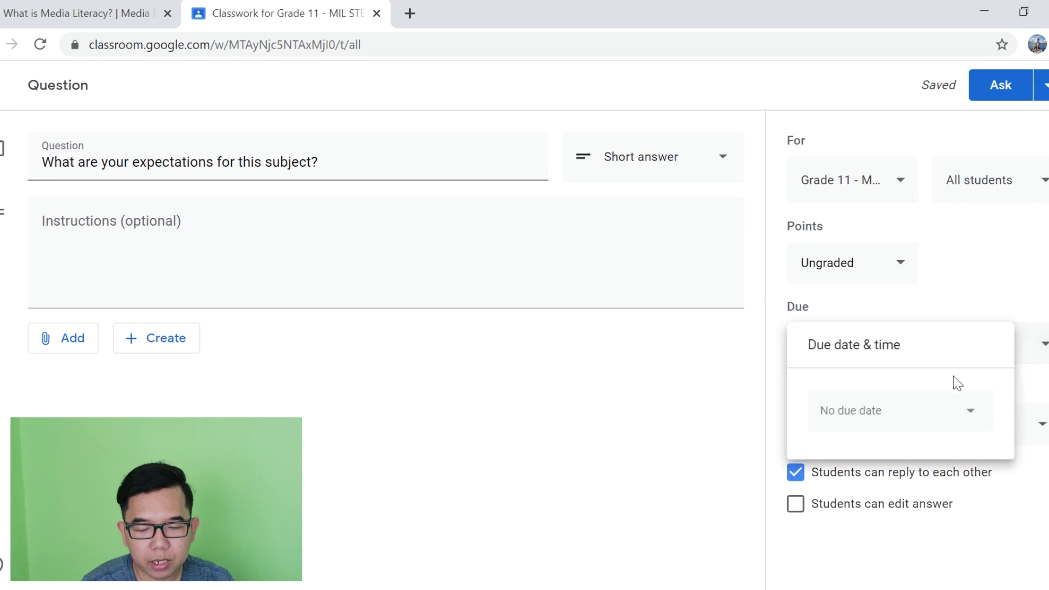
click(971, 415)
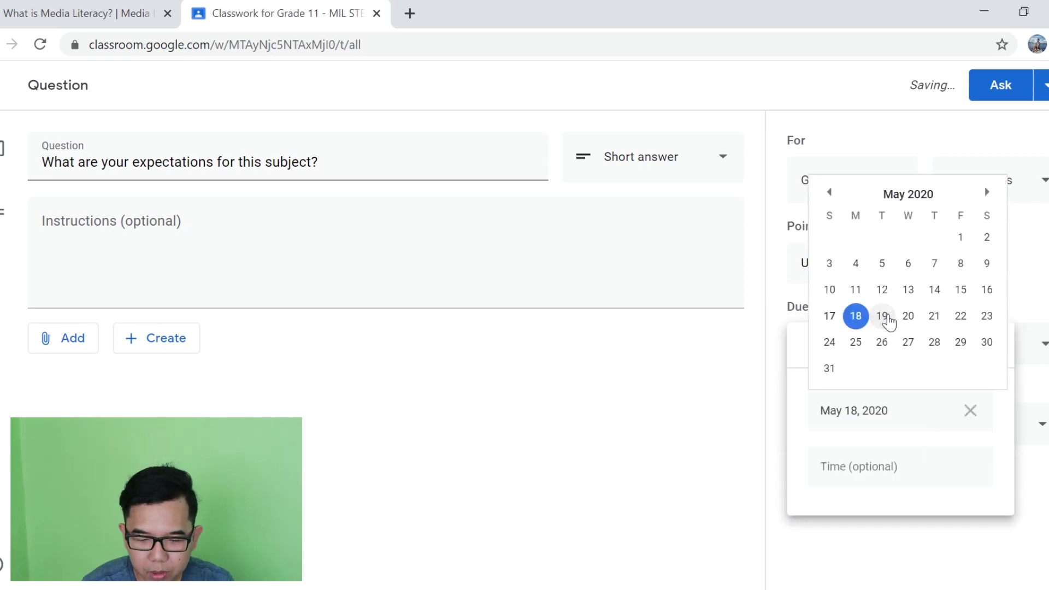
click(888, 321)
click(982, 288)
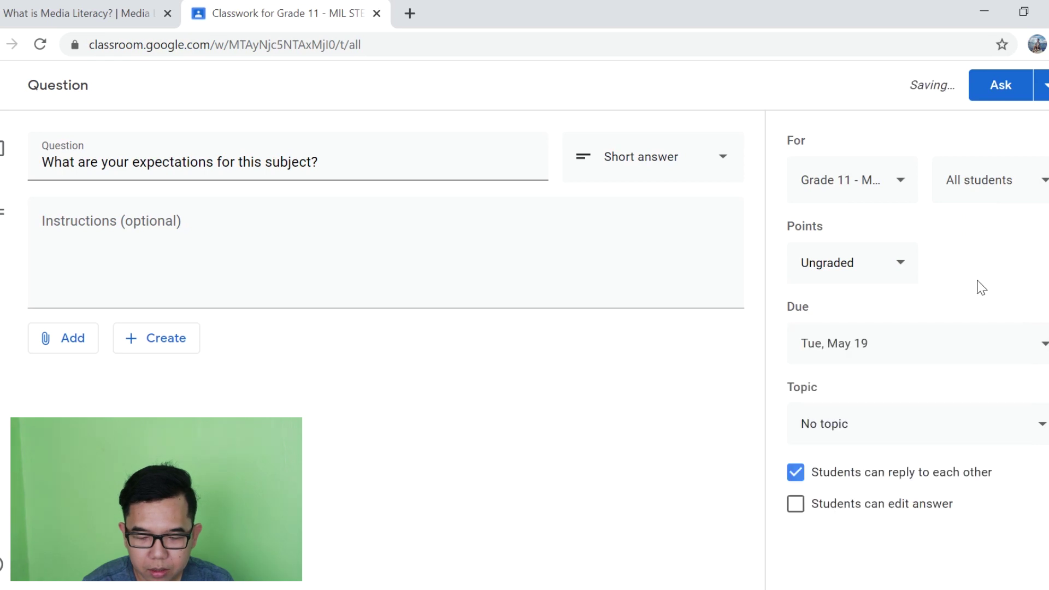
click(951, 430)
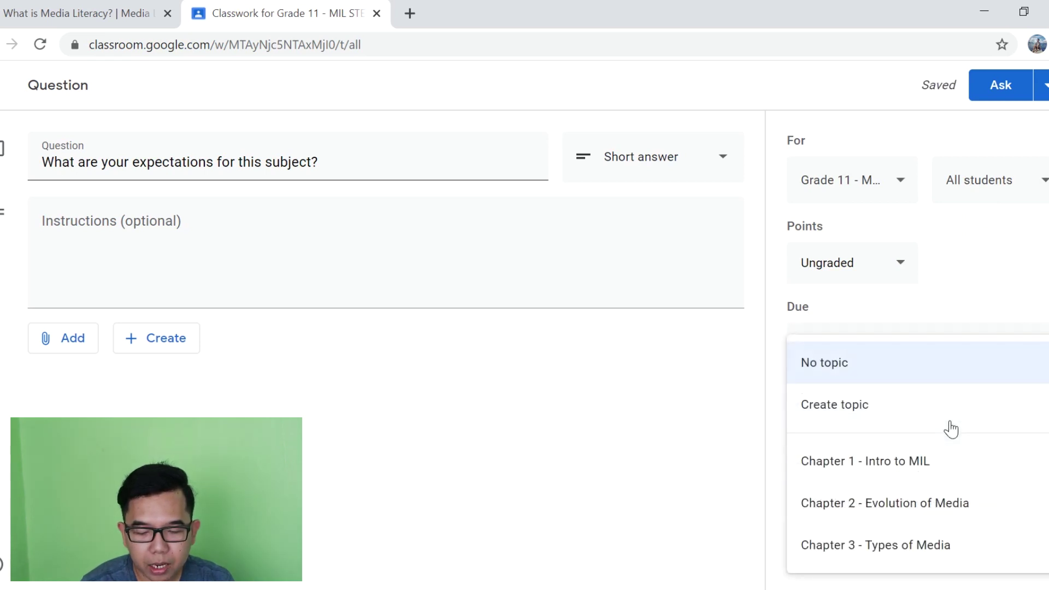
click(913, 470)
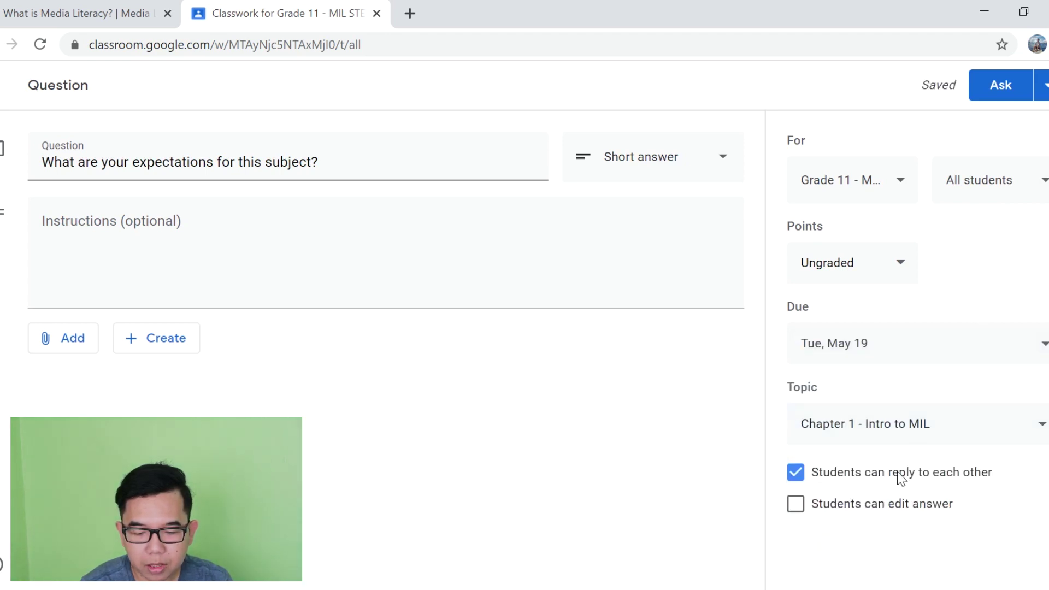
Allow students to edit their answer and post the question to the class.
click(879, 502)
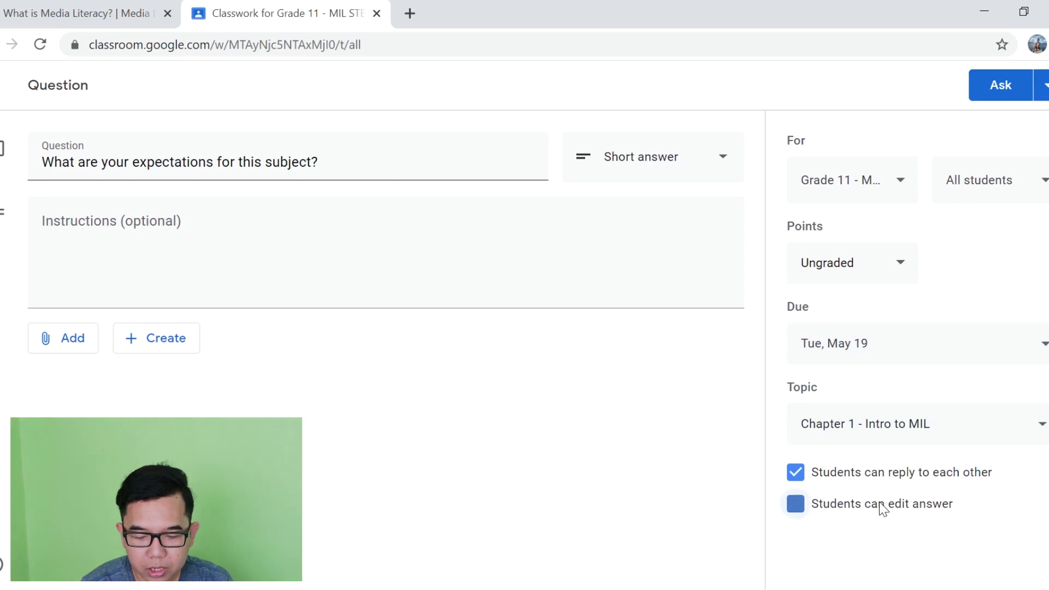
click(1000, 87)
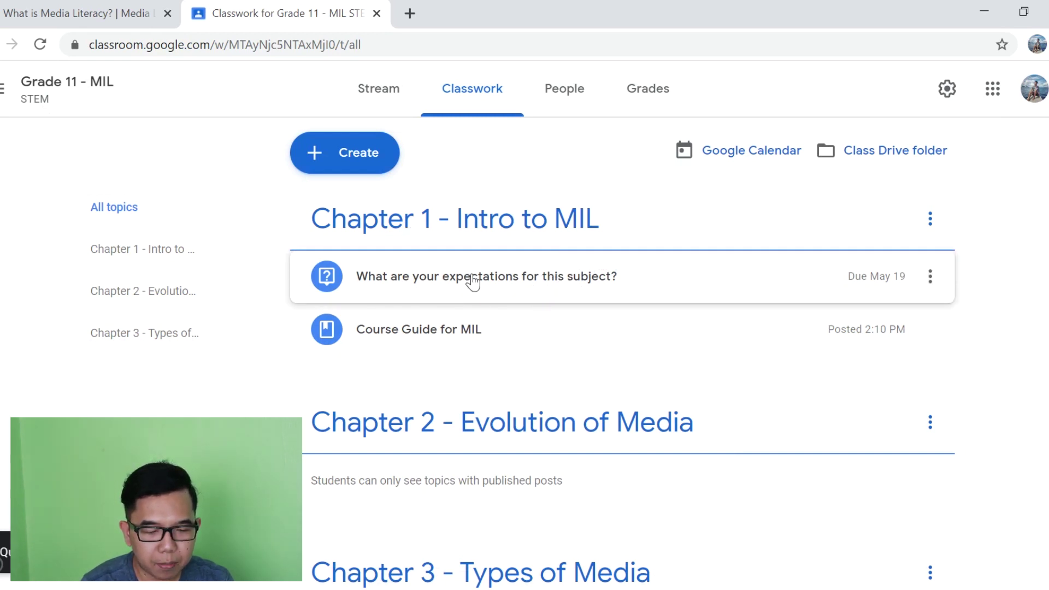
Switch to the student's incognito browser window and open the Course Guide for MIL material from the classwork list.
key(alt+Tab)
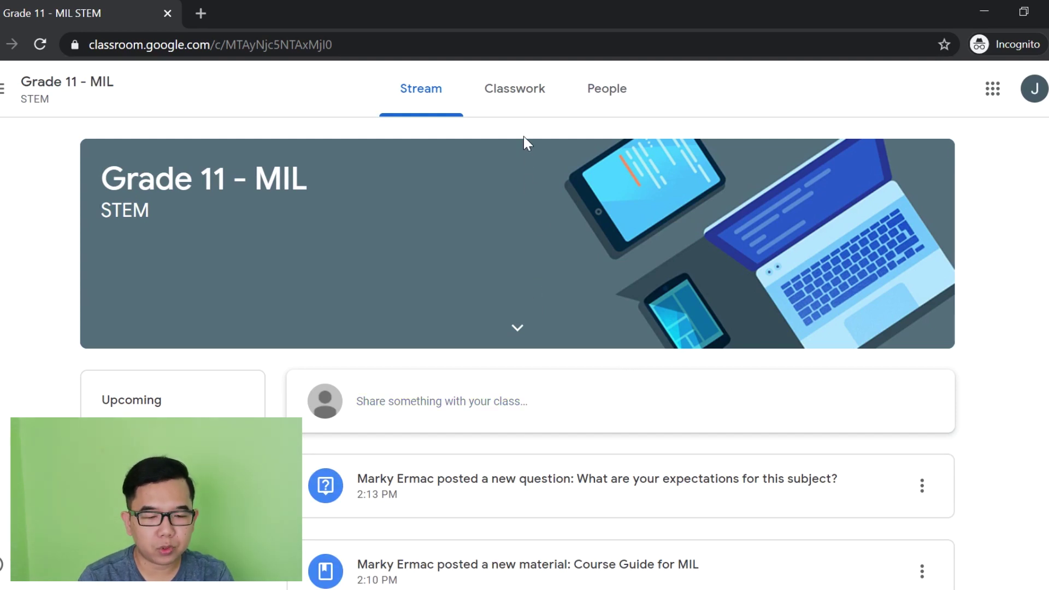
click(526, 101)
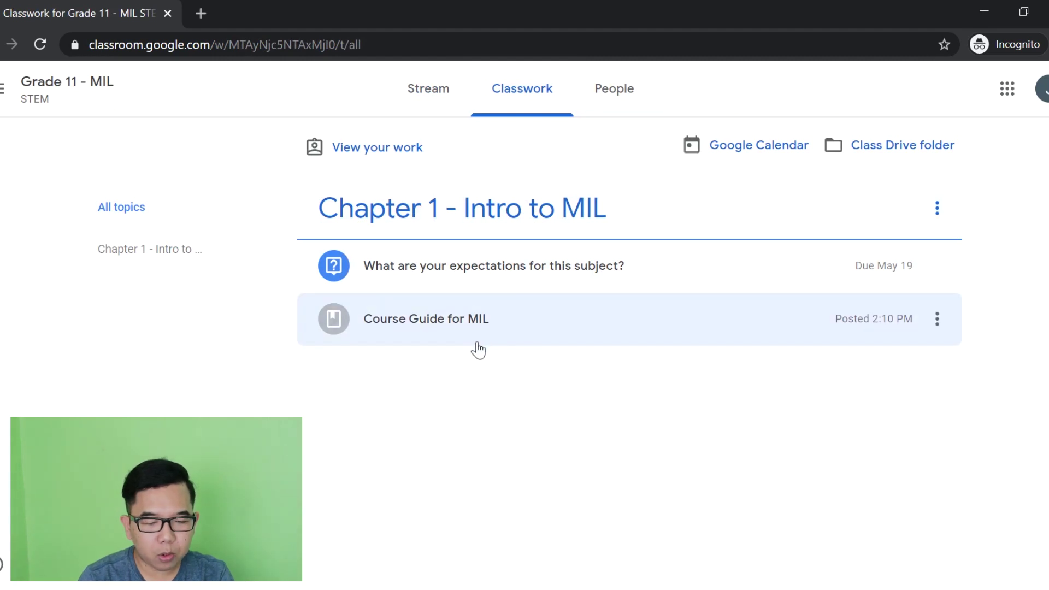
click(489, 326)
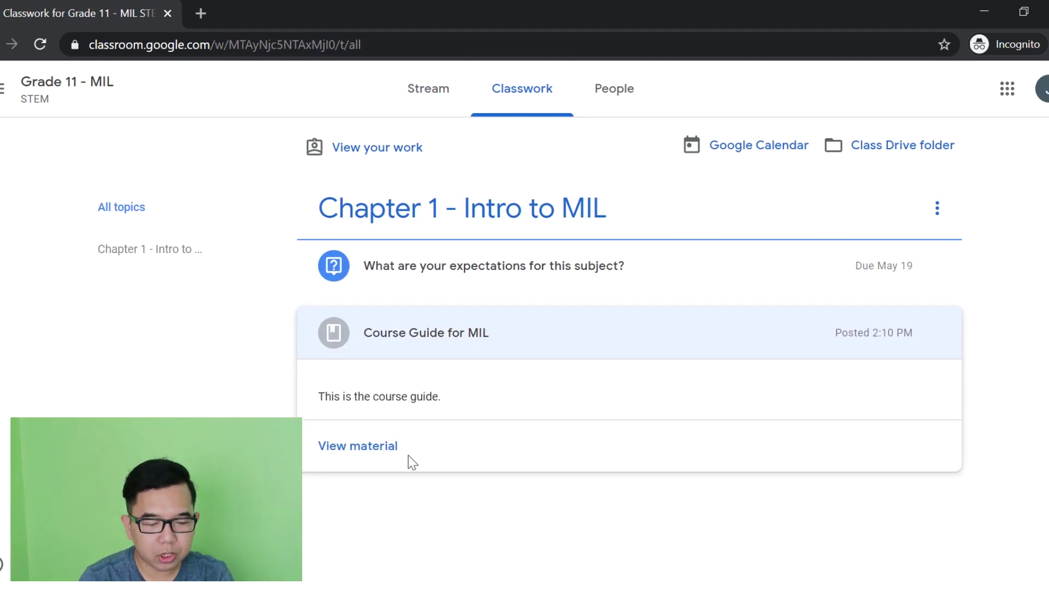
click(464, 329)
click(464, 331)
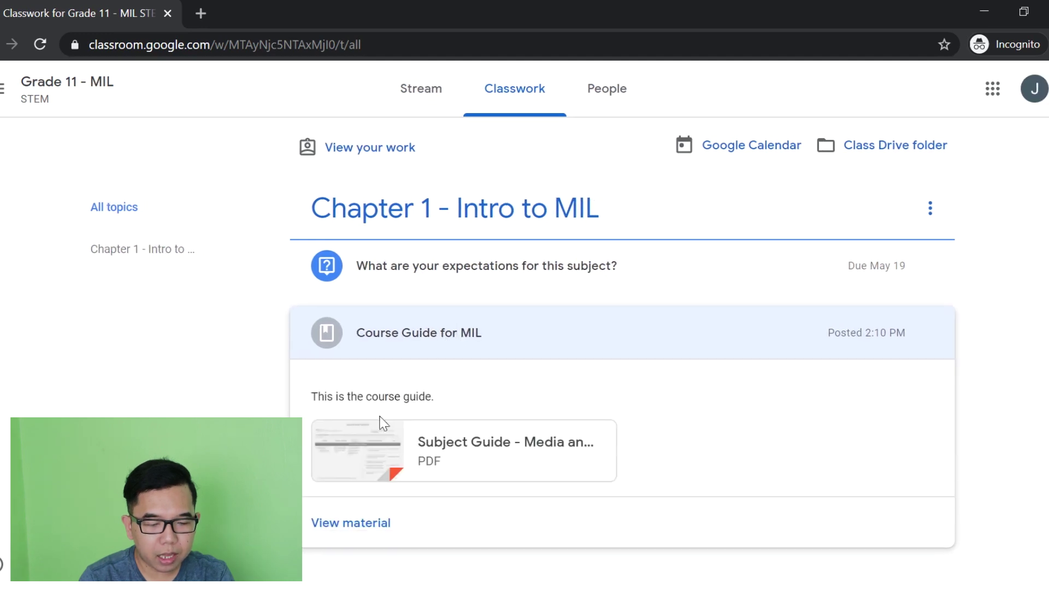
click(366, 533)
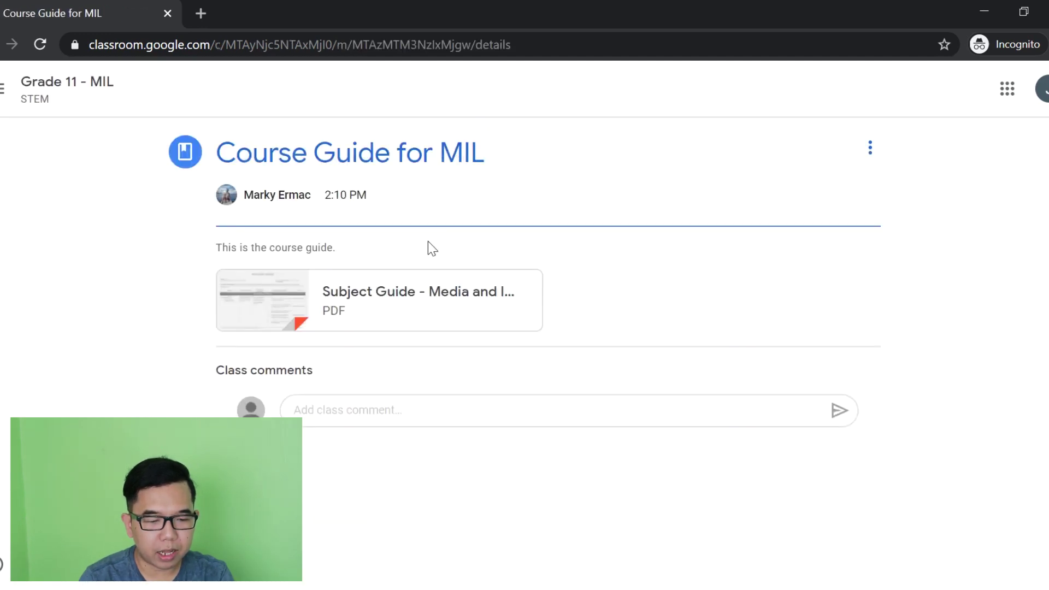
Look through the attached Subject Guide PDF as the student, and return to the classwork list.
click(376, 304)
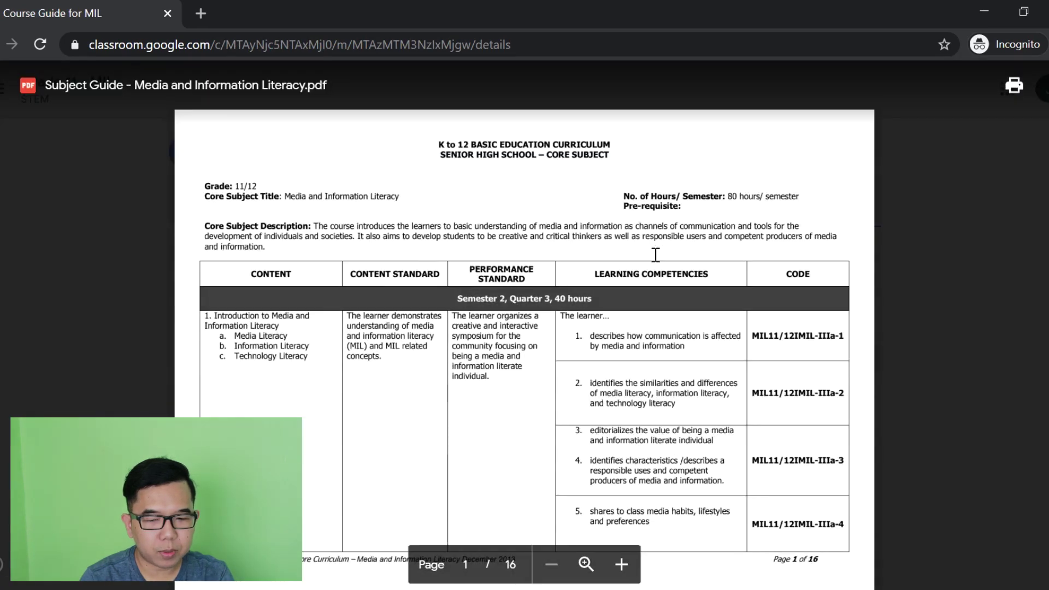
scroll(656, 254, down, 10)
scroll(661, 273, up, 10)
key(Escape)
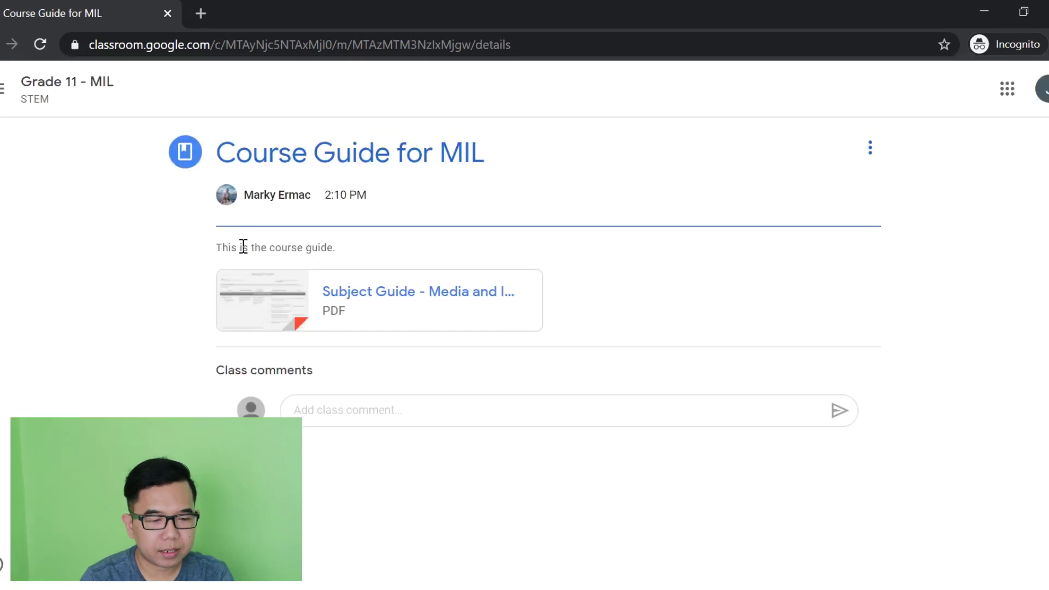
key(alt+Left)
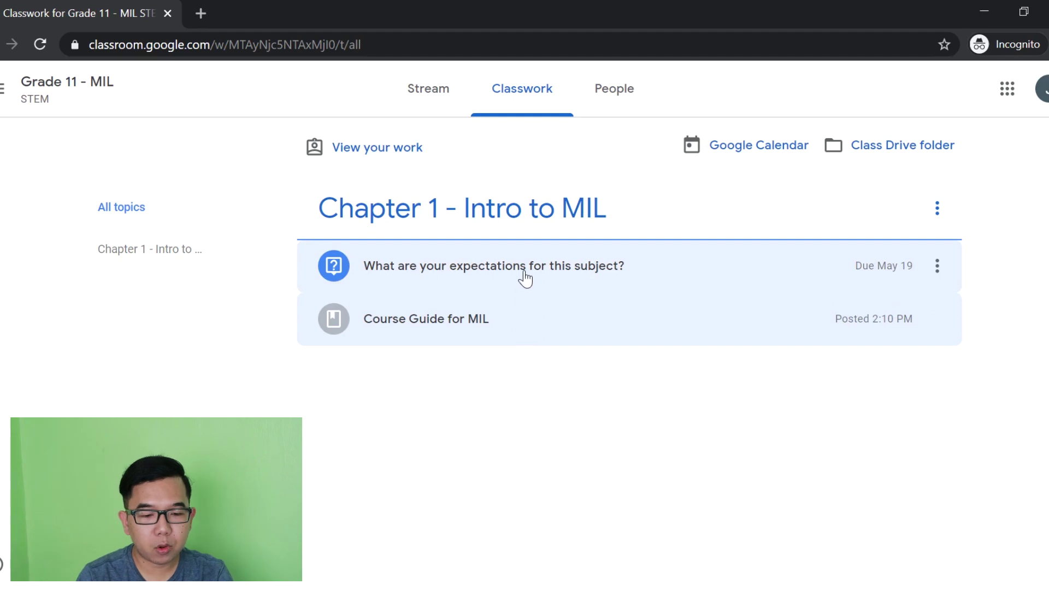
Turn in "I expect to learn more about Media." as the student's answer to the expectations question, and return to the teacher's window.
click(532, 279)
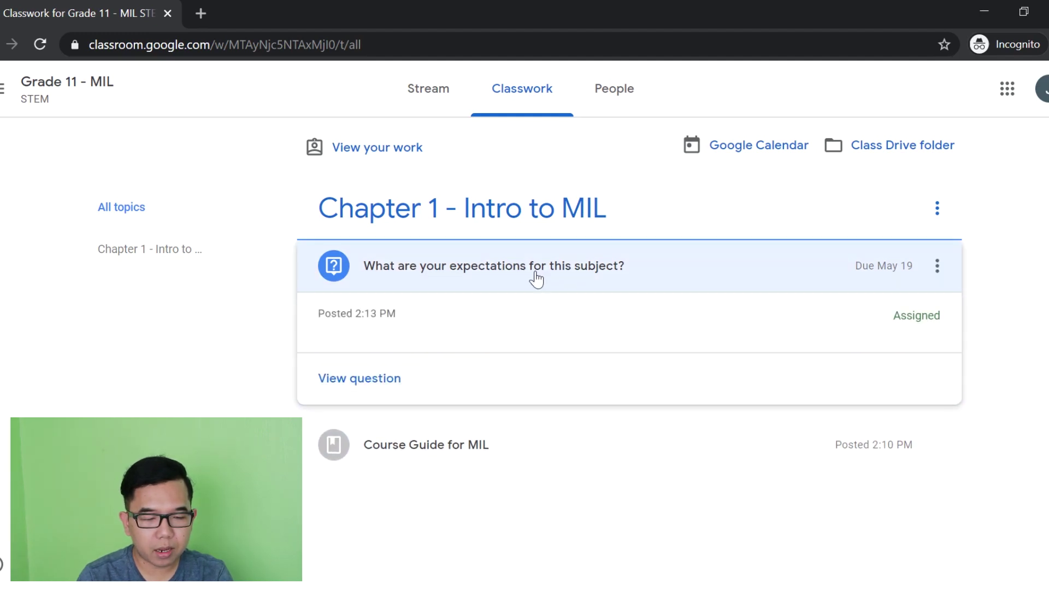
click(380, 382)
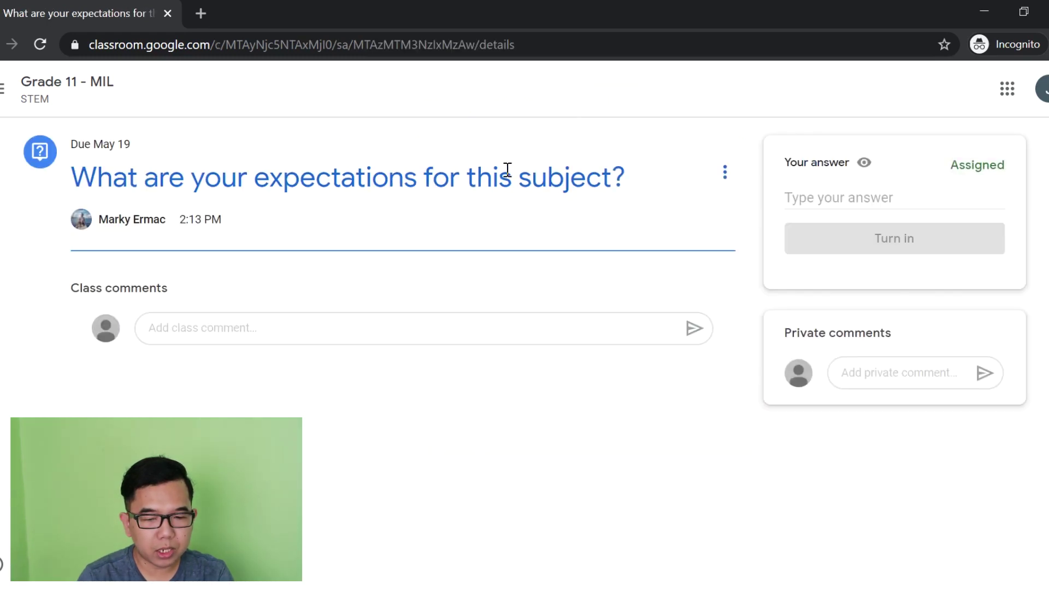
click(846, 198)
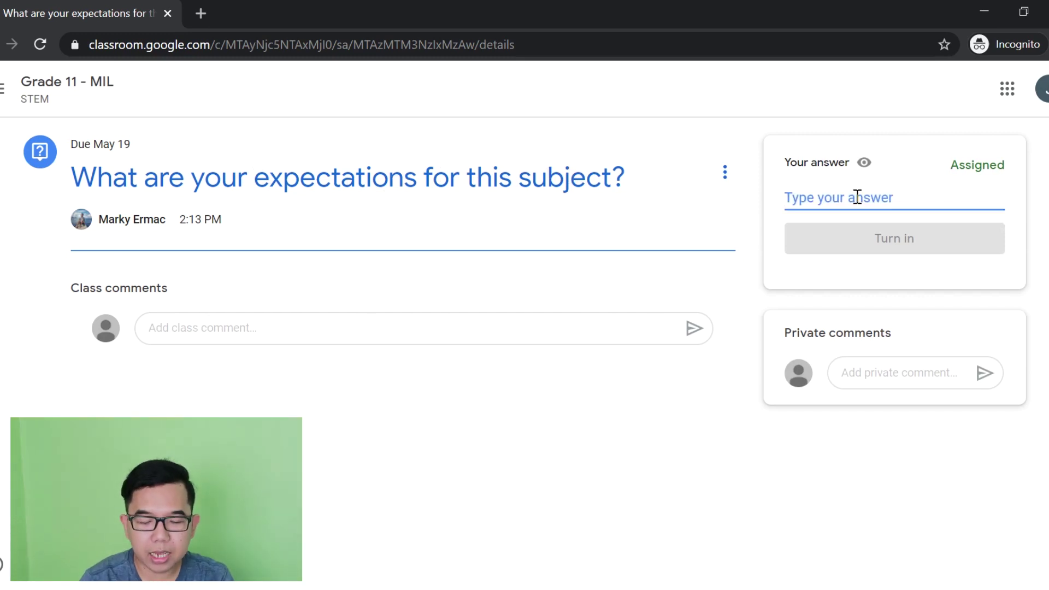
text(I ex)
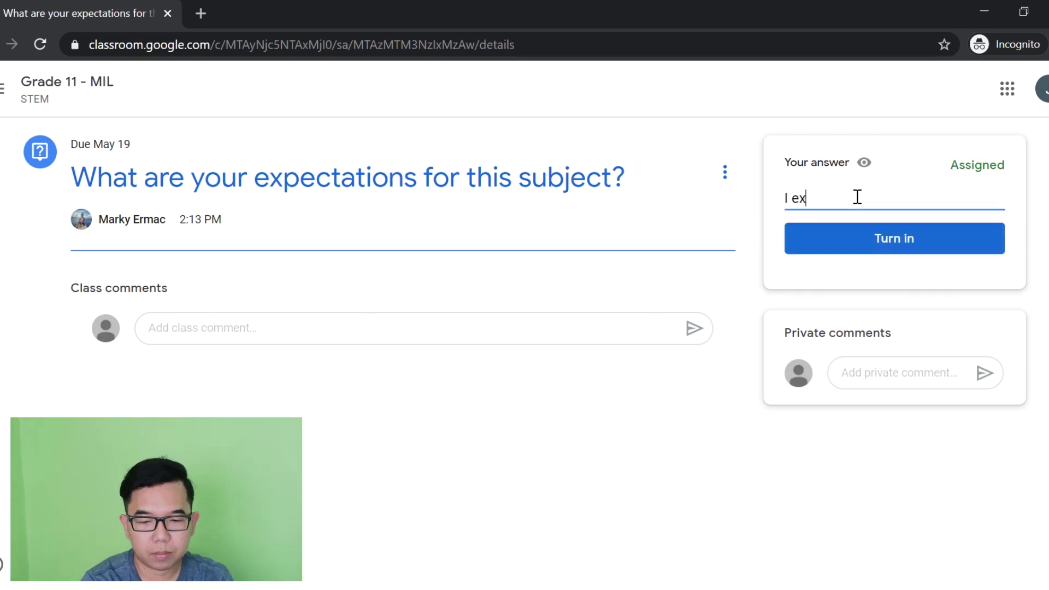
text(pect to learn more about Media.)
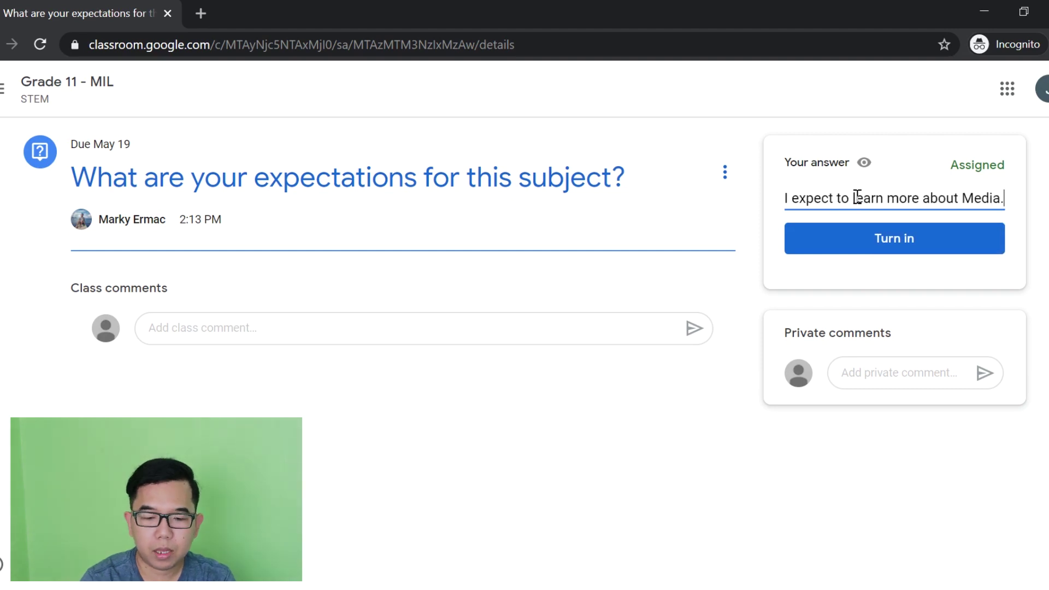
click(908, 238)
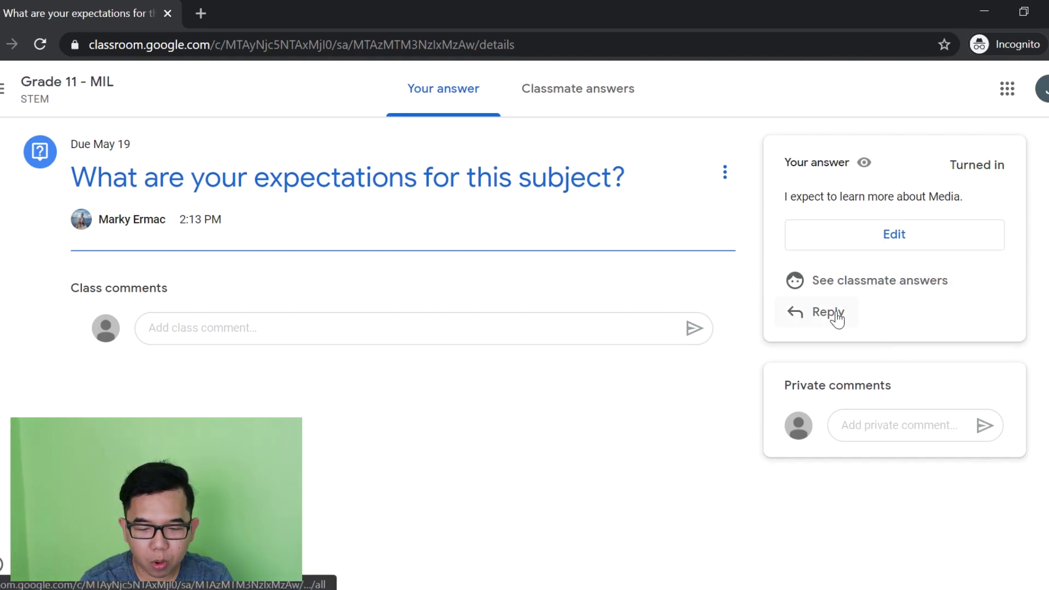
key(alt+Tab)
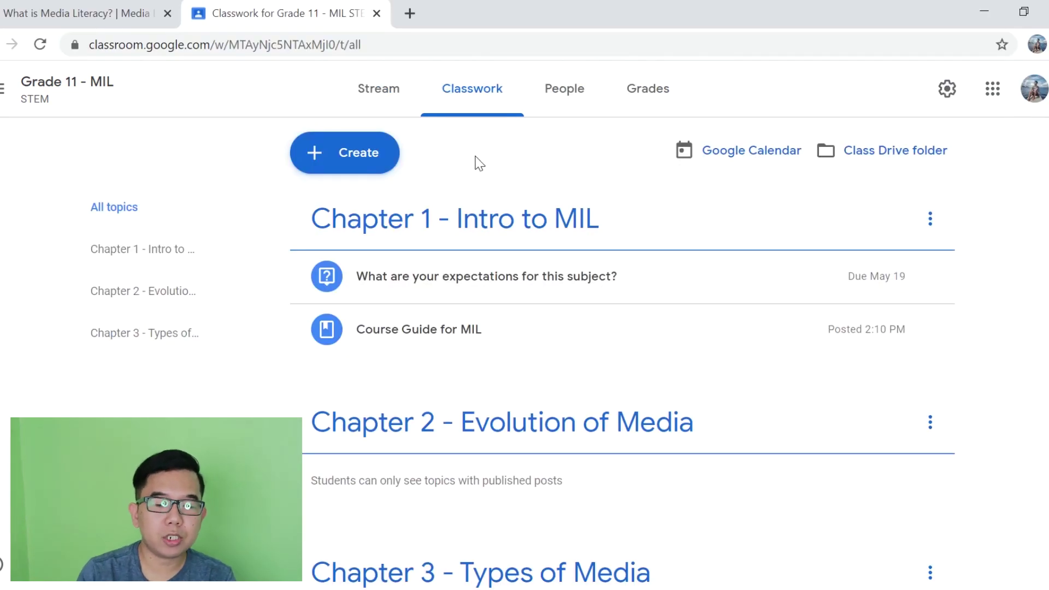
Create a new classwork material titled "For Reading".
click(356, 154)
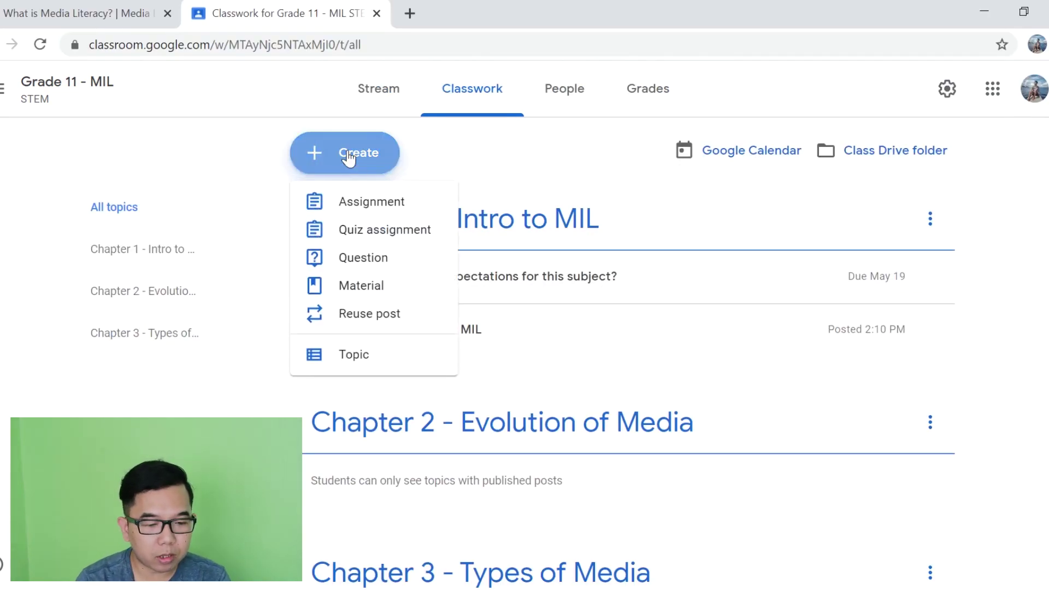
click(400, 296)
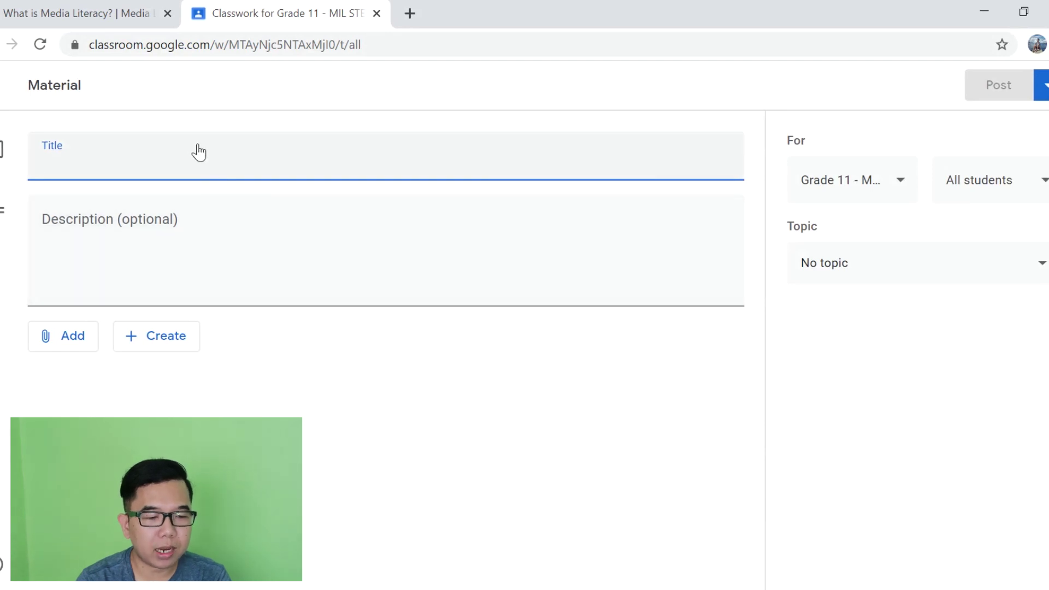
text(For Reading)
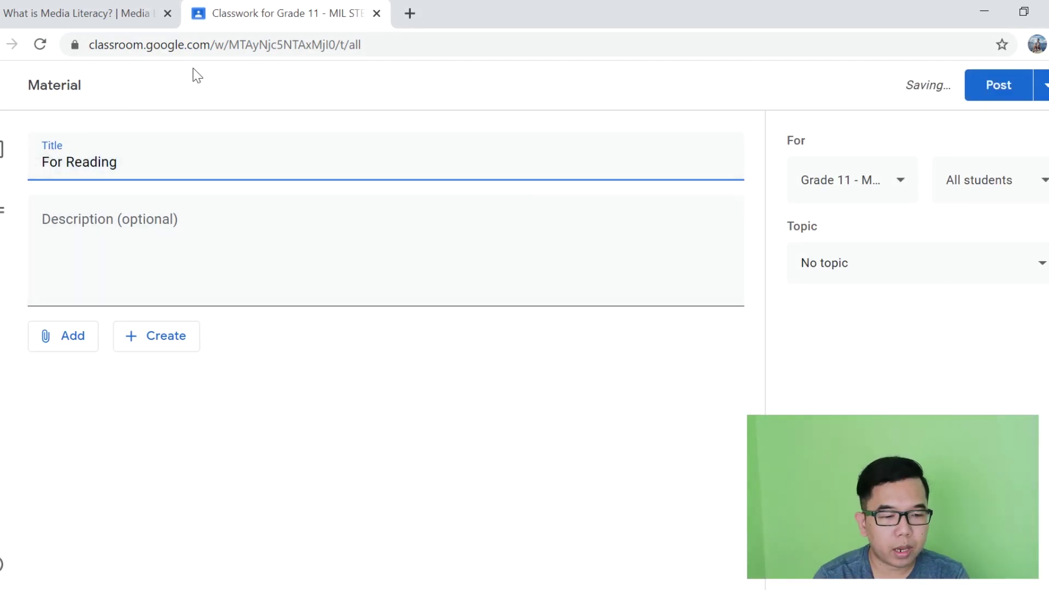
Copy the What is Media Literacy? page address (medialiteracynow.org/what-is-media-literacy/) and attach it as a link to the For Reading material.
click(129, 22)
click(183, 43)
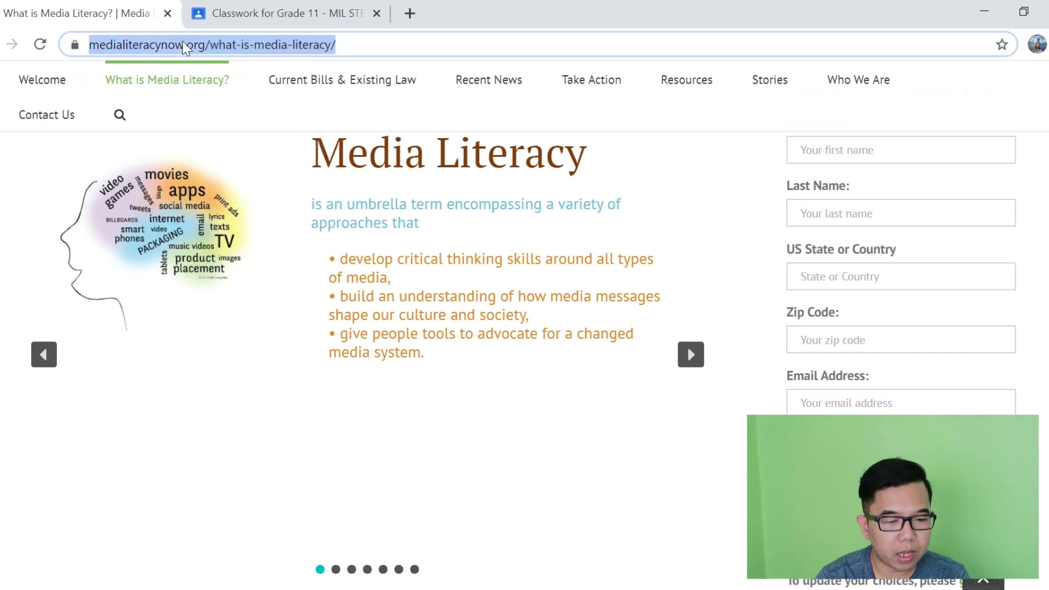
right_click(183, 43)
click(249, 134)
click(236, 8)
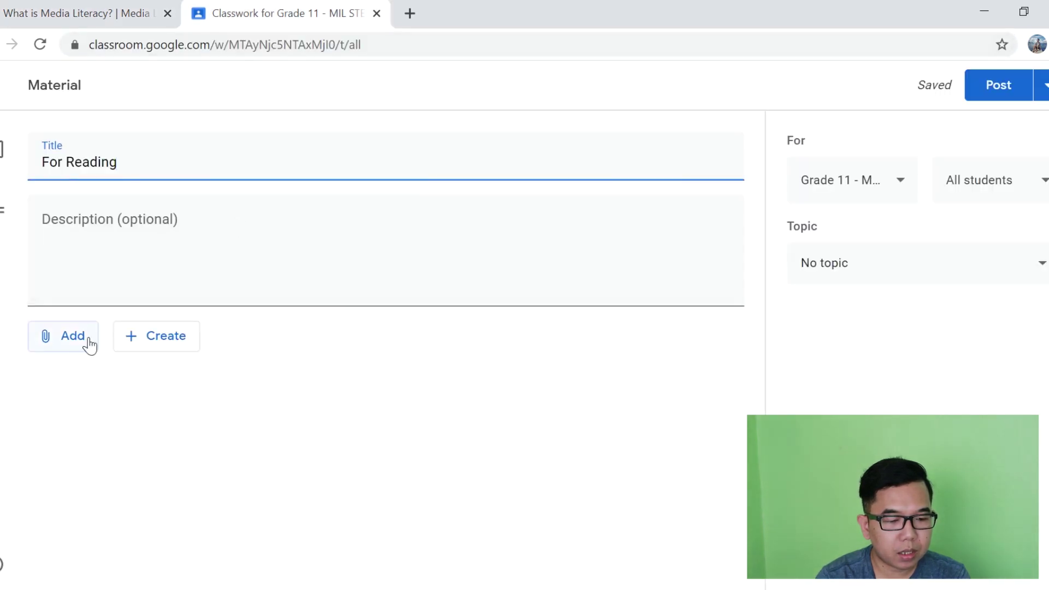
click(68, 345)
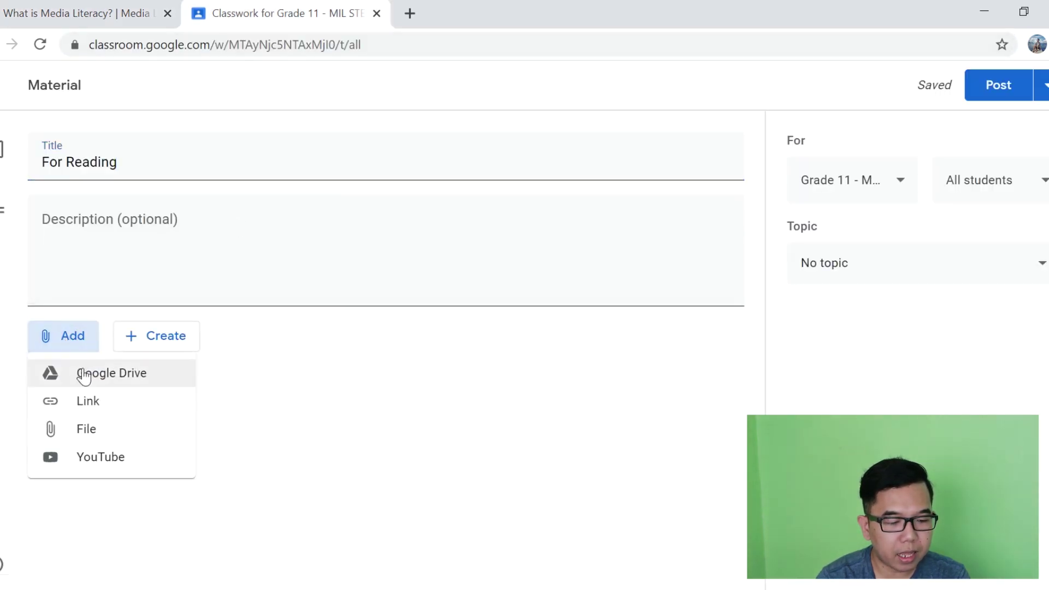
click(134, 410)
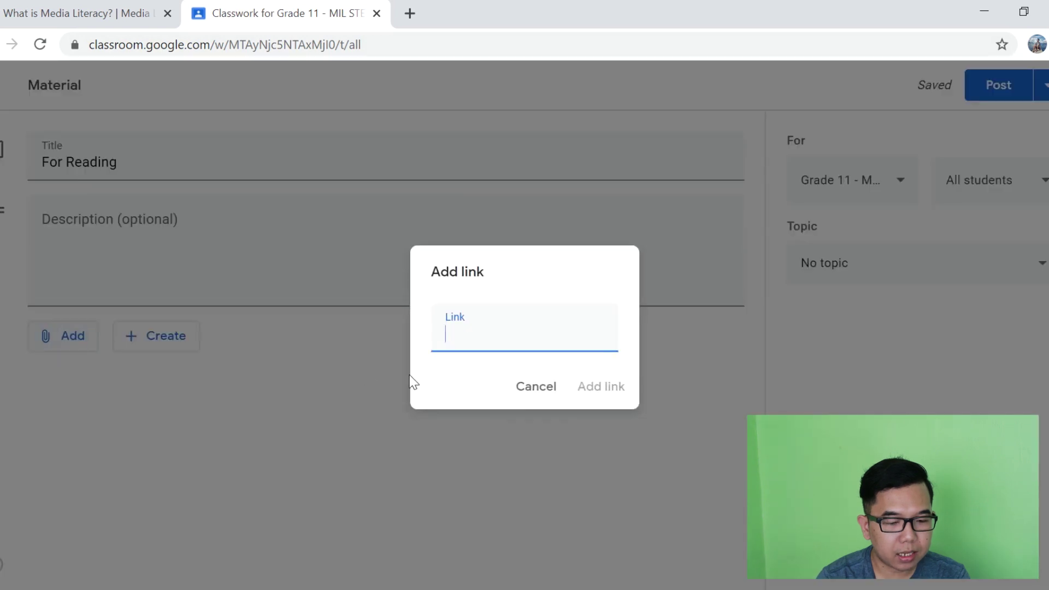
right_click(452, 347)
click(514, 211)
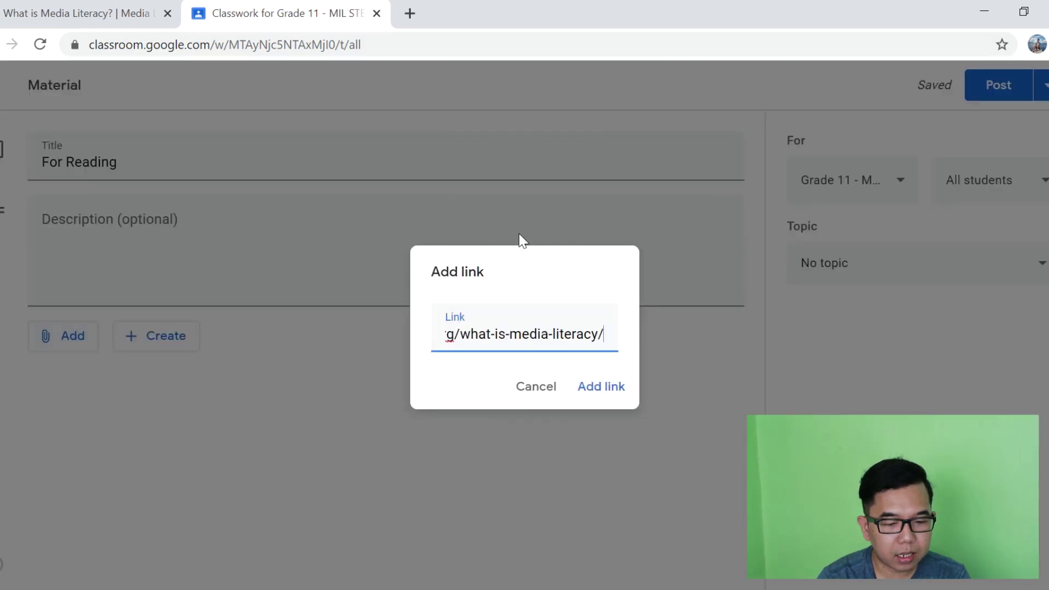
click(601, 386)
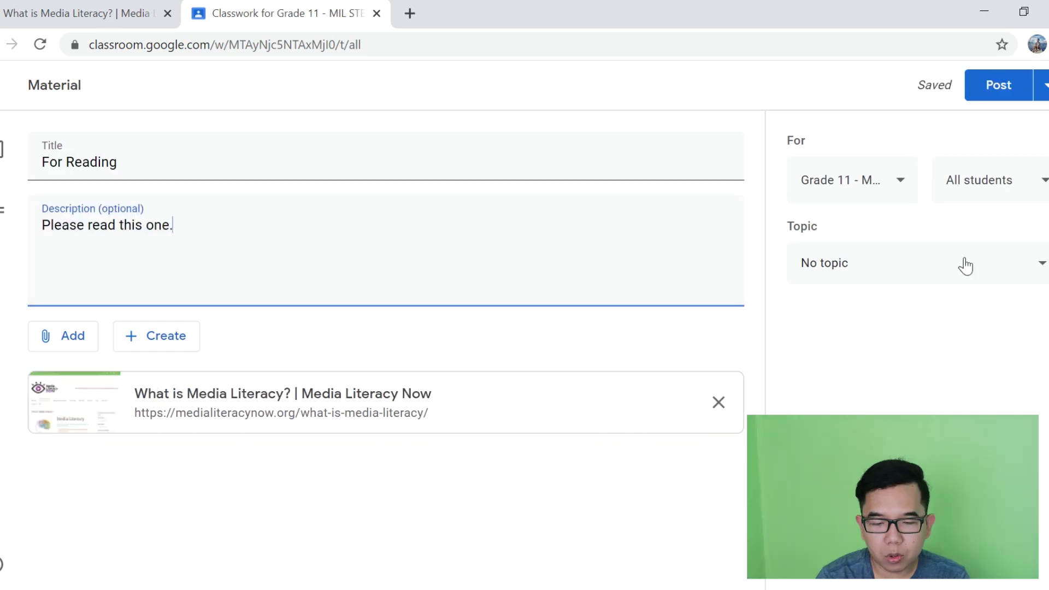
File the For Reading material under the topic Chapter 1 - Intro to MIL and post it.
click(965, 266)
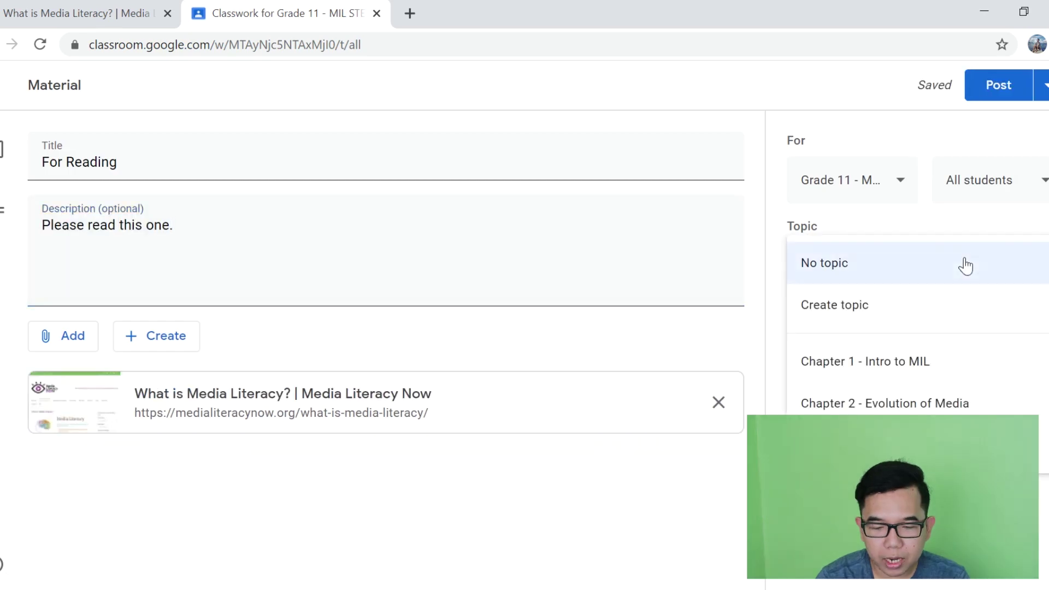
click(958, 375)
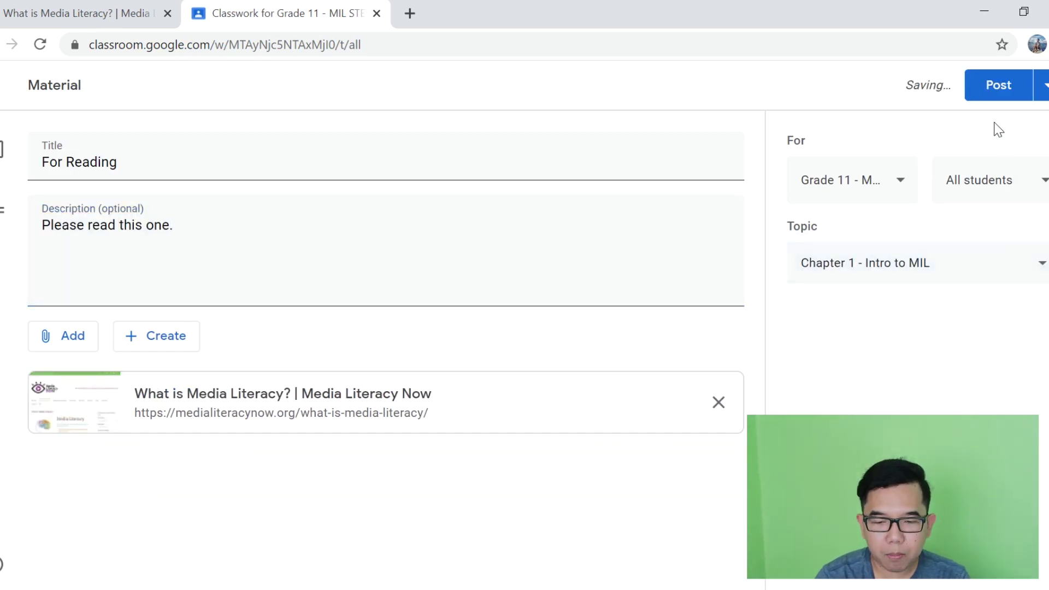
click(999, 90)
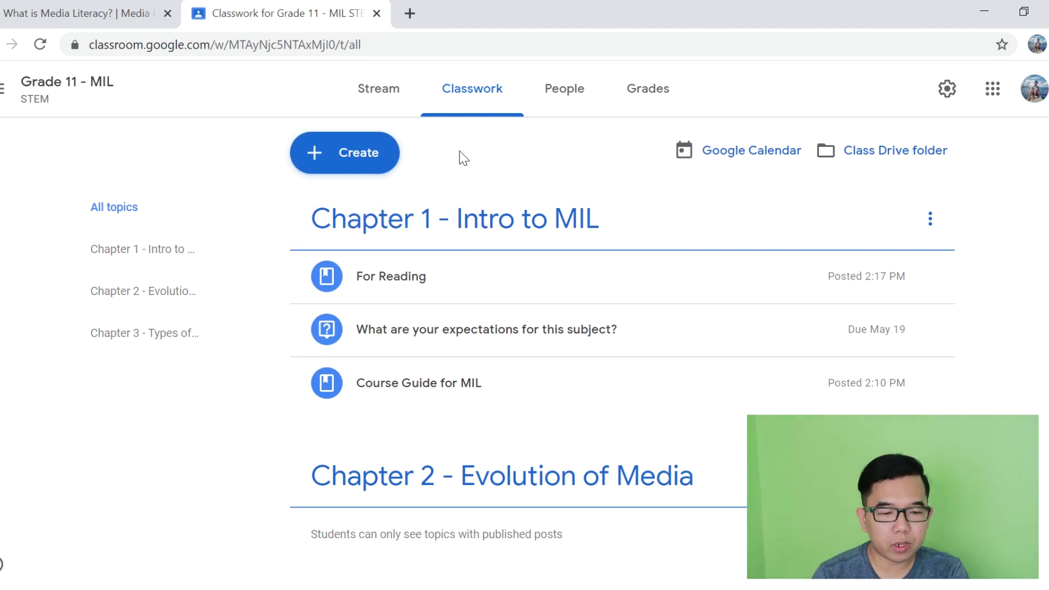
Create an assignment titled "Assignment 1 - Examples of Media" with the instructions "Please answer this assignment.".
click(371, 155)
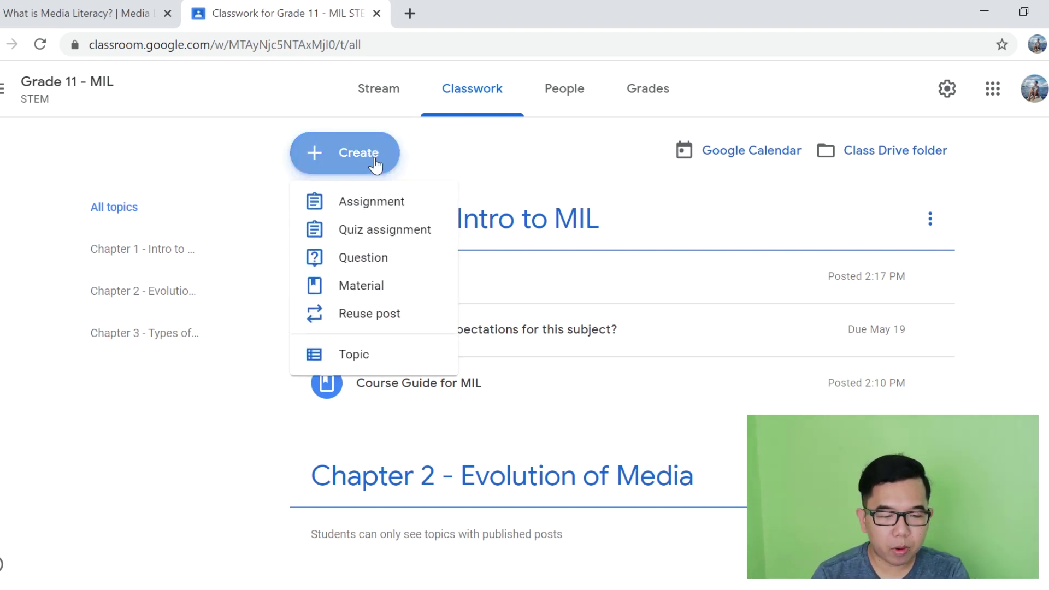
click(394, 211)
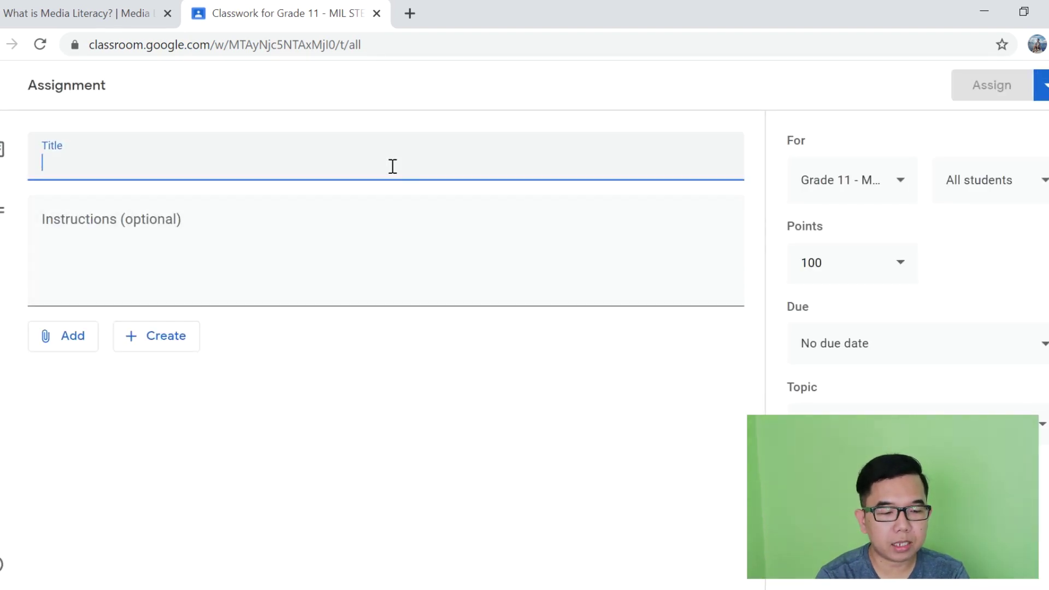
text(Assignment)
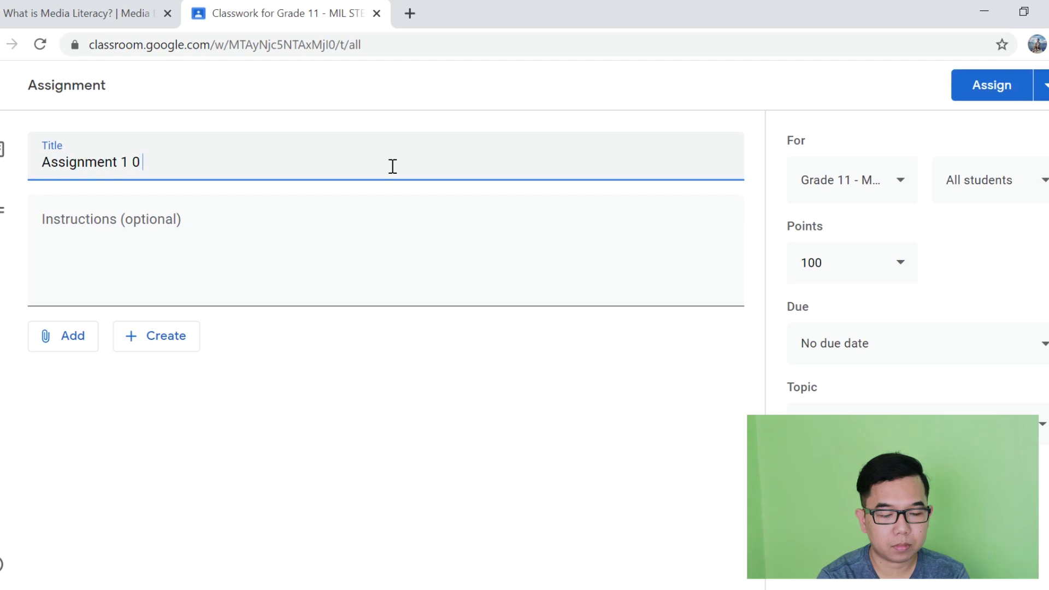
text( 1 - Examples of Media)
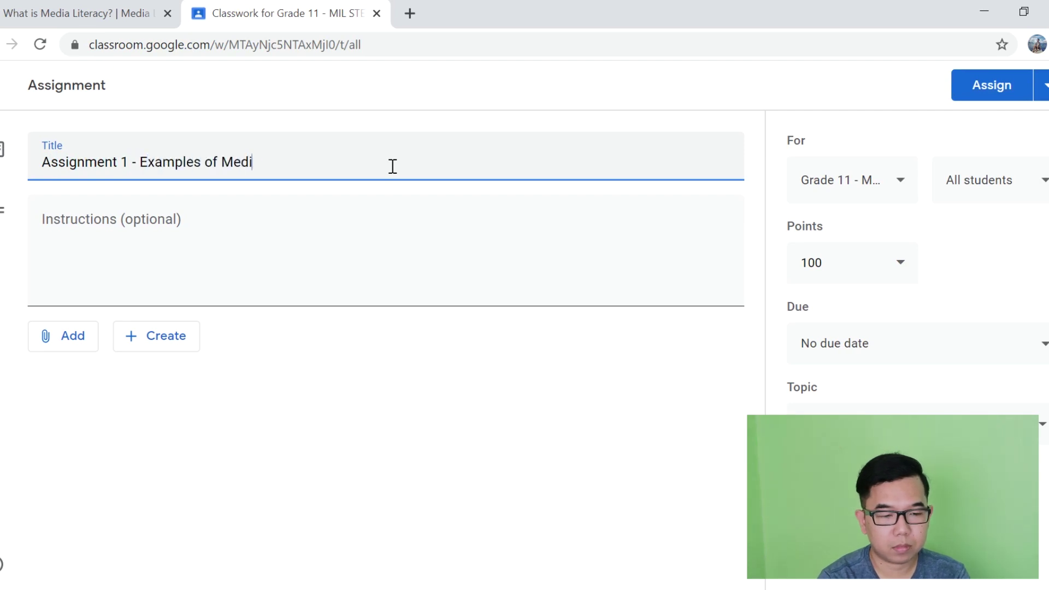
click(405, 214)
text(Please a)
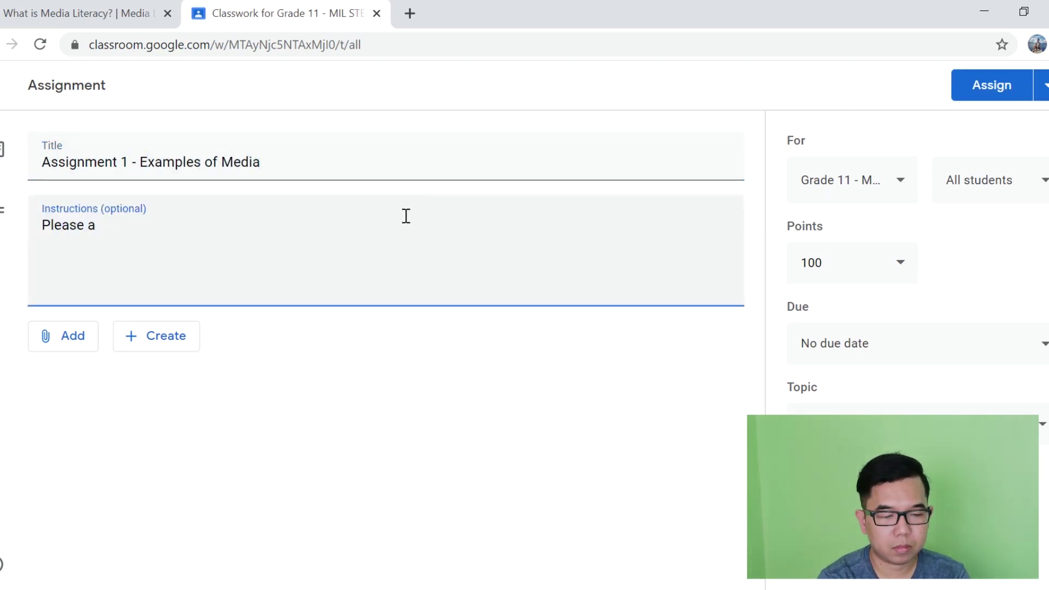
text(nswer this assignment.)
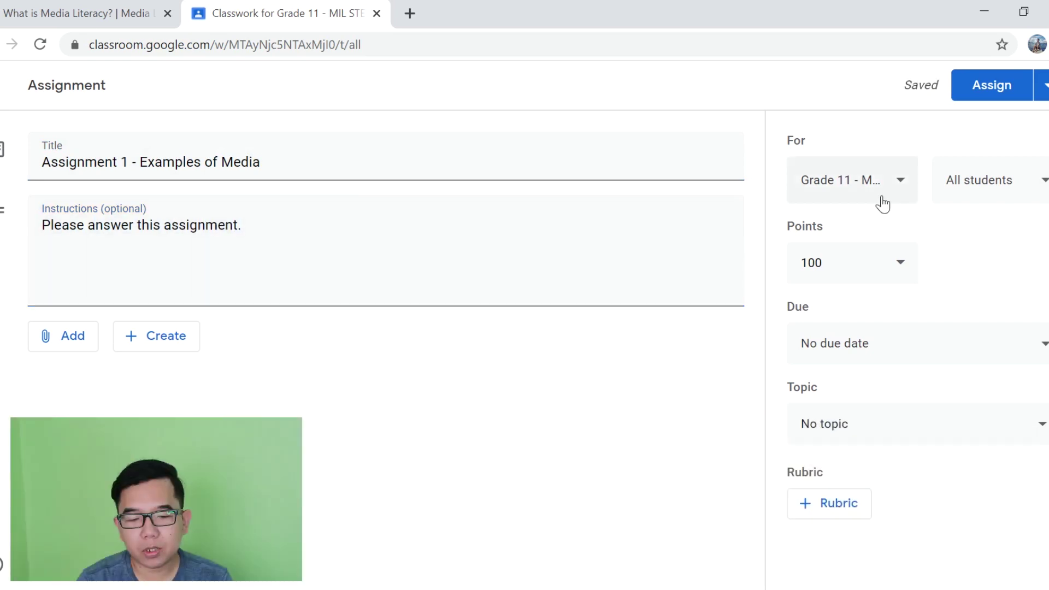
Check the assignment's class and student selection, and set its points to 30.
click(883, 194)
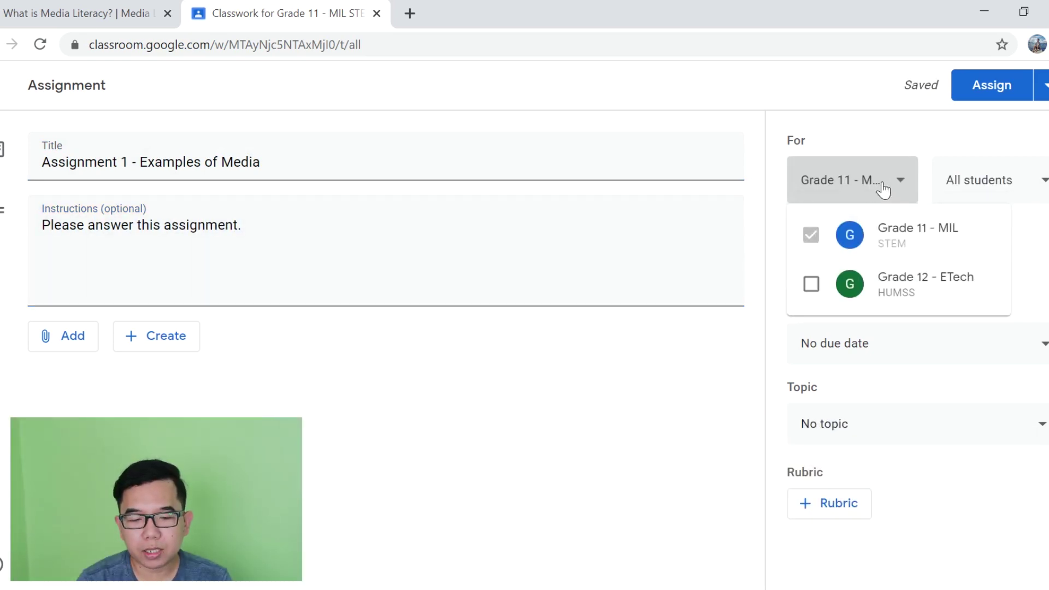
click(883, 188)
click(1002, 185)
click(835, 262)
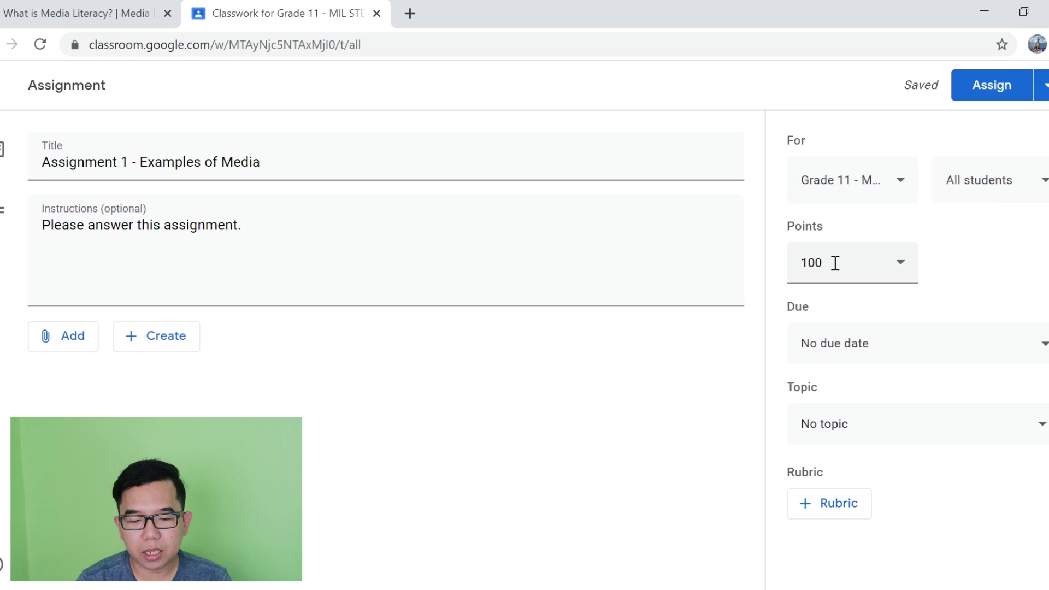
click(835, 263)
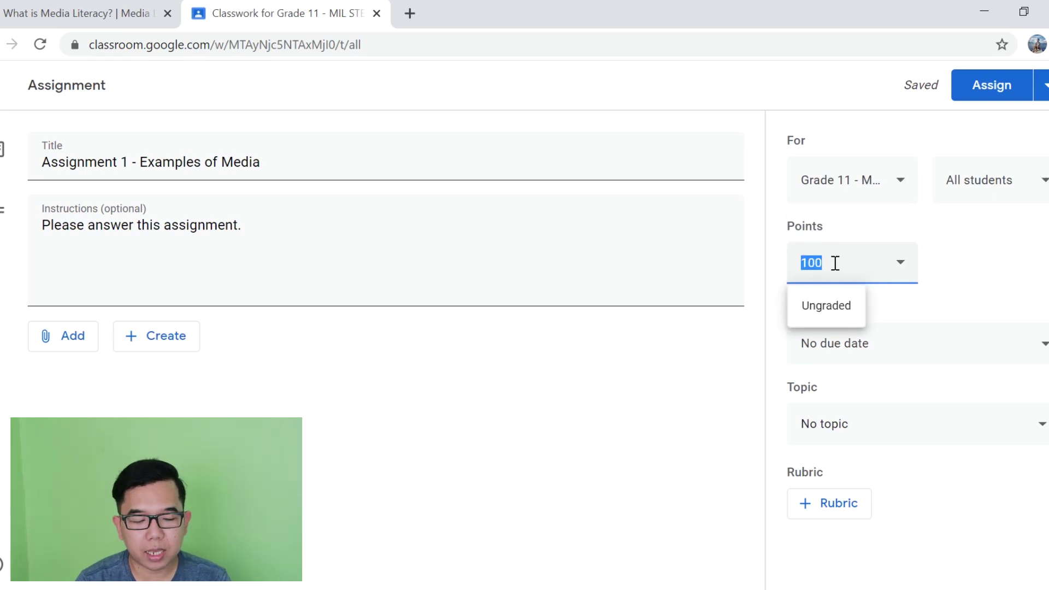
text(30)
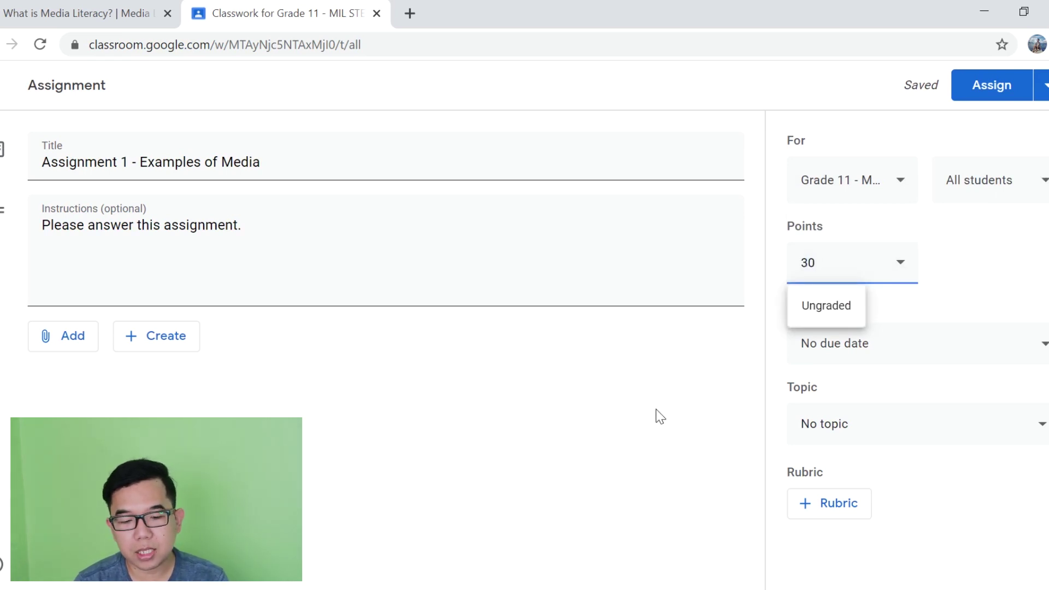
click(714, 386)
Set the assignment's due date to Wednesday, May 20, and its topic to Chapter 1 - Intro to MIL.
click(903, 357)
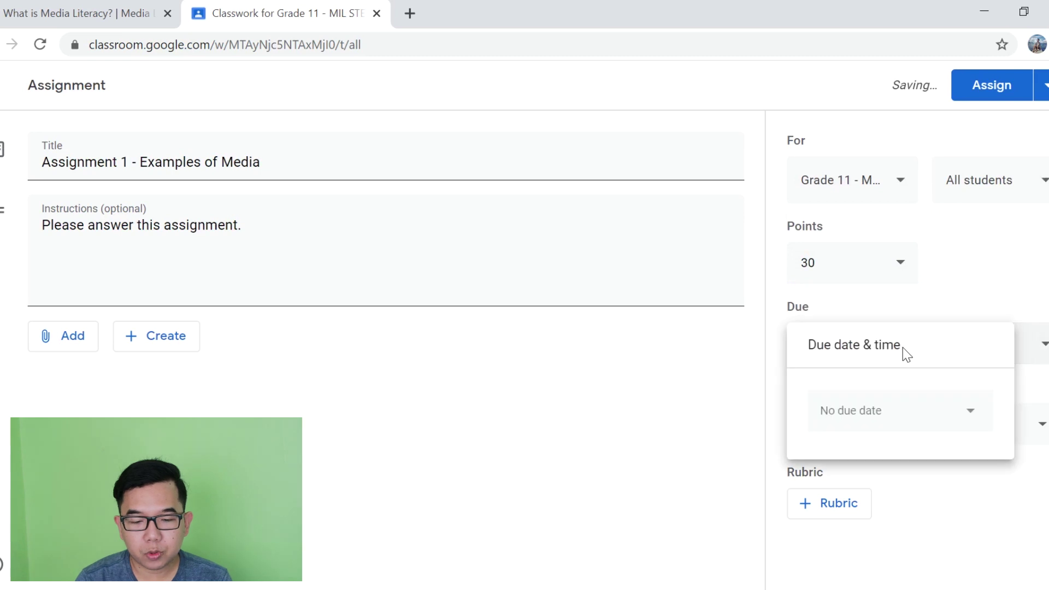
click(876, 410)
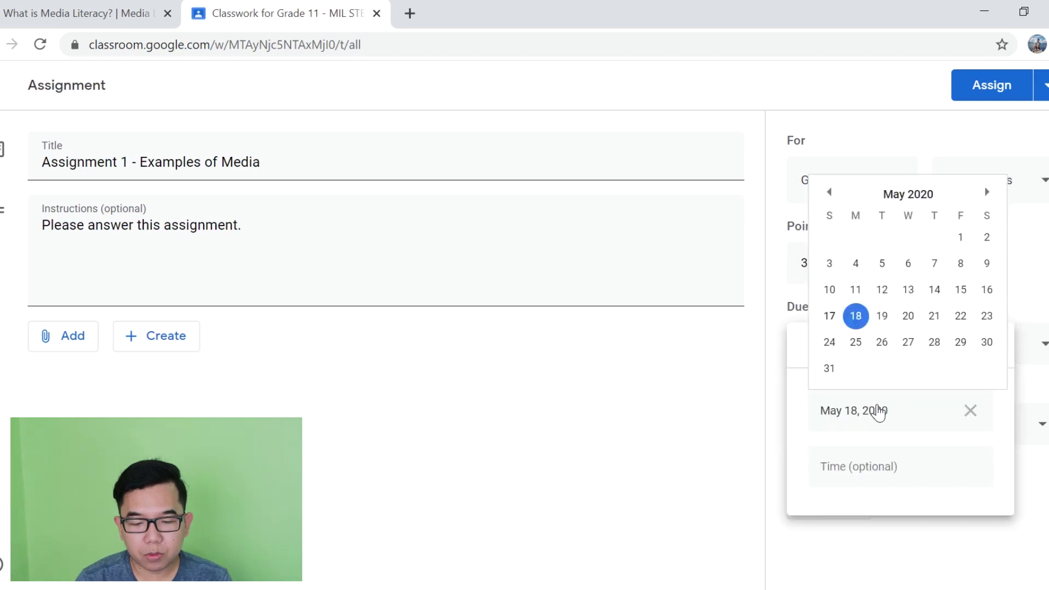
click(908, 316)
click(693, 419)
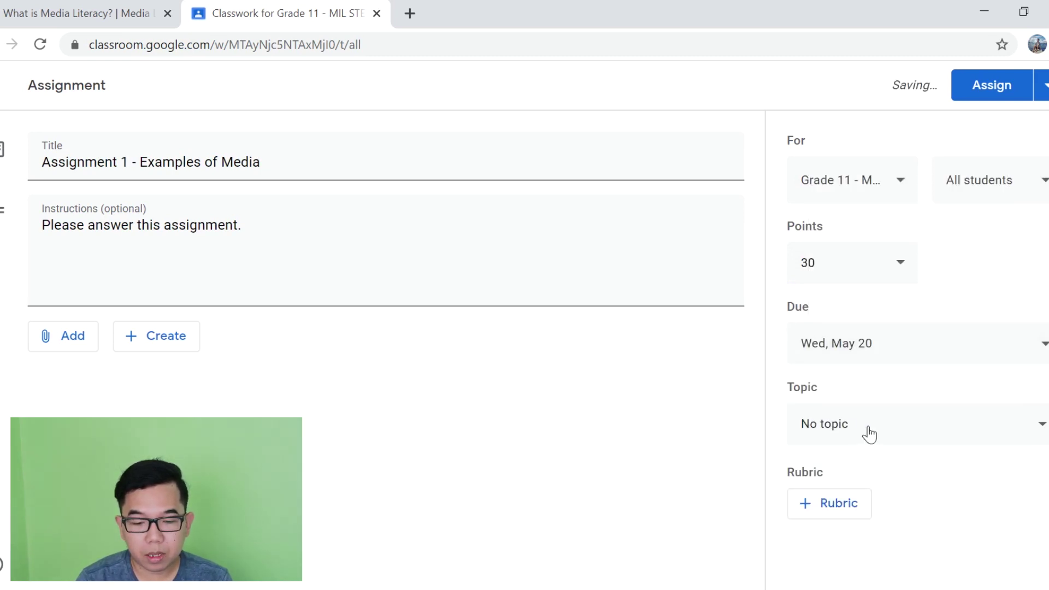
click(899, 420)
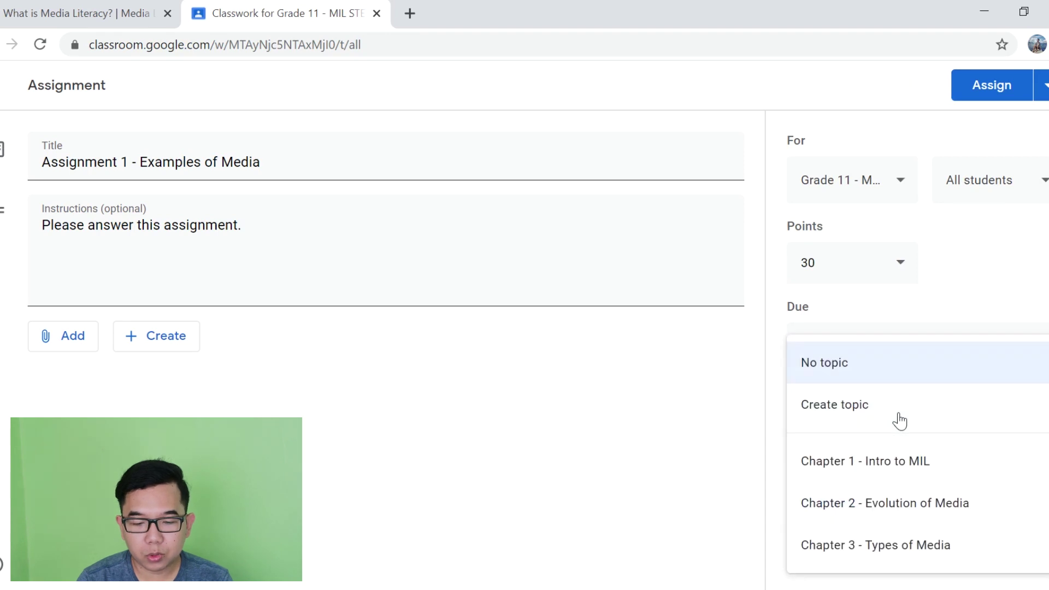
click(902, 469)
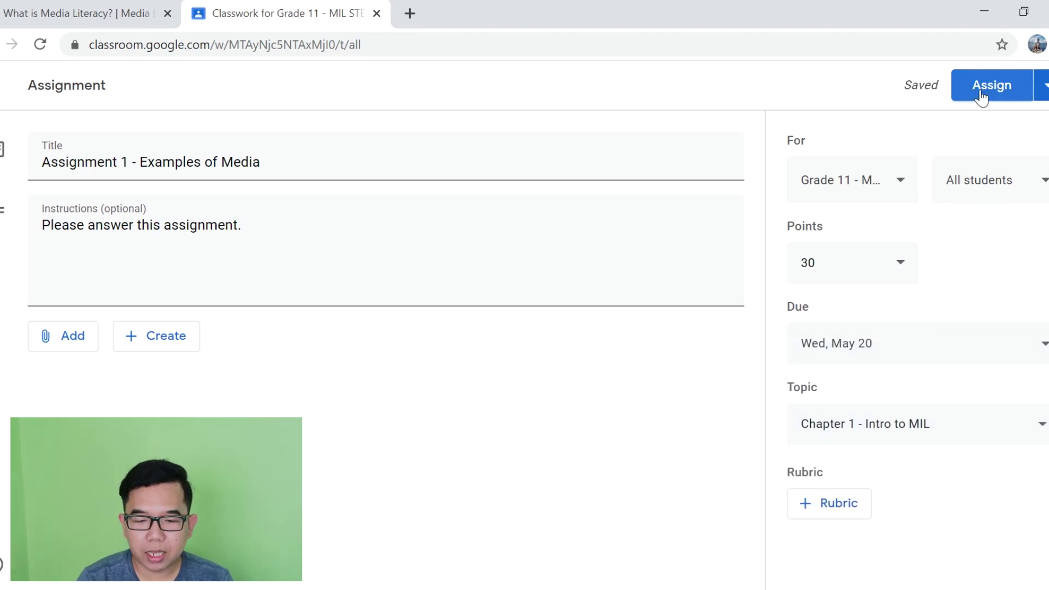
click(1040, 86)
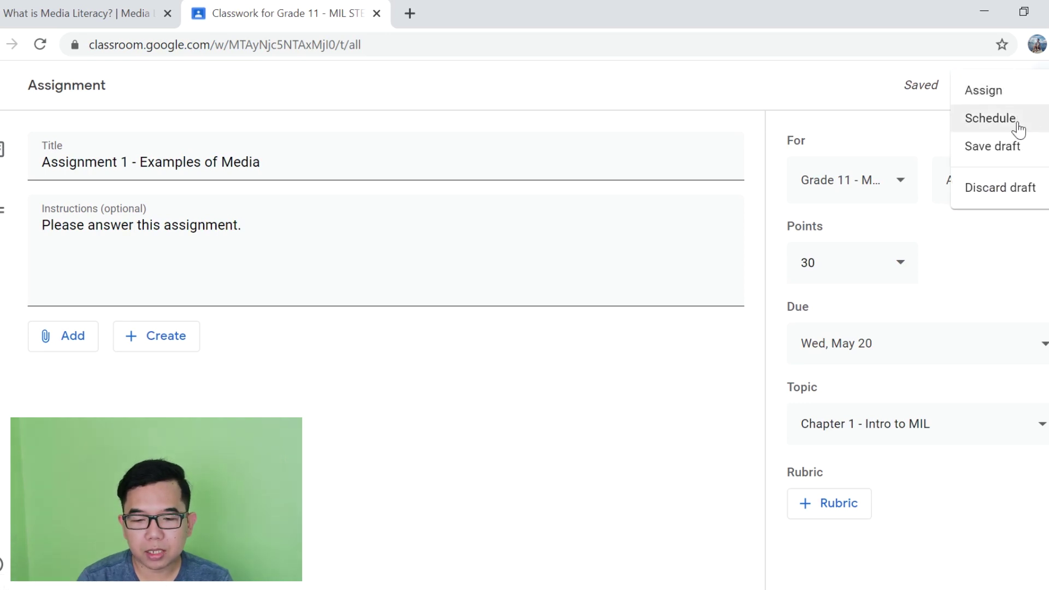
click(700, 327)
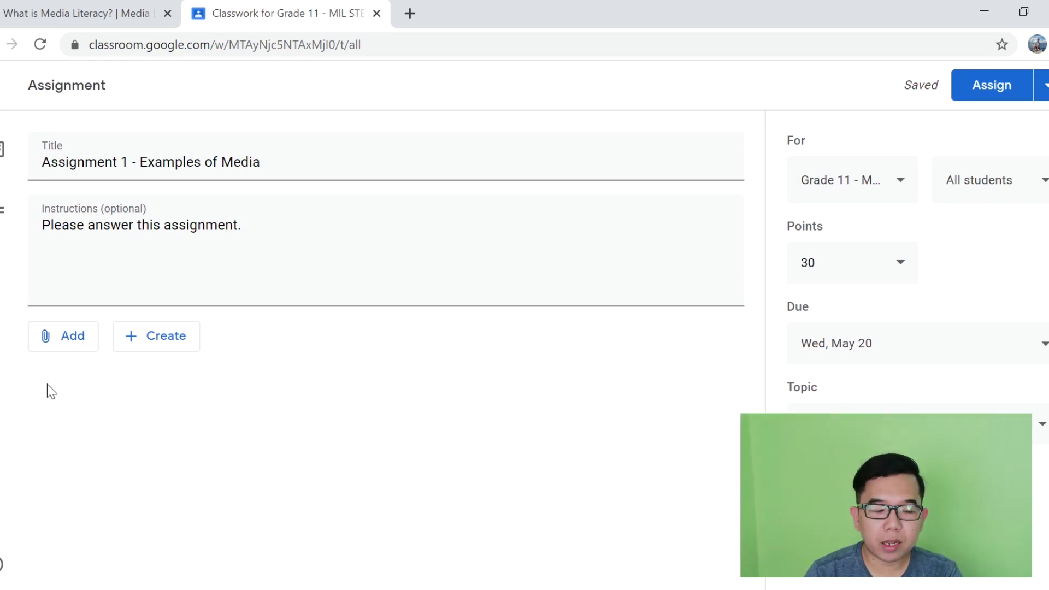
click(65, 340)
click(311, 327)
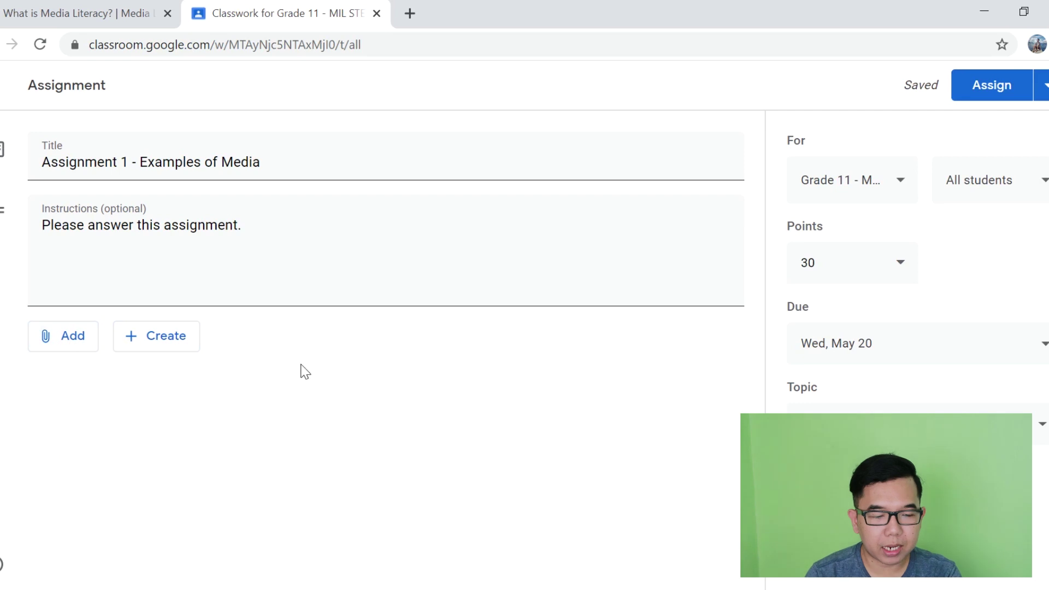
Attach the Assignment 1 - Examples of Media document from Google Drive and set it to make a copy for each student.
click(70, 337)
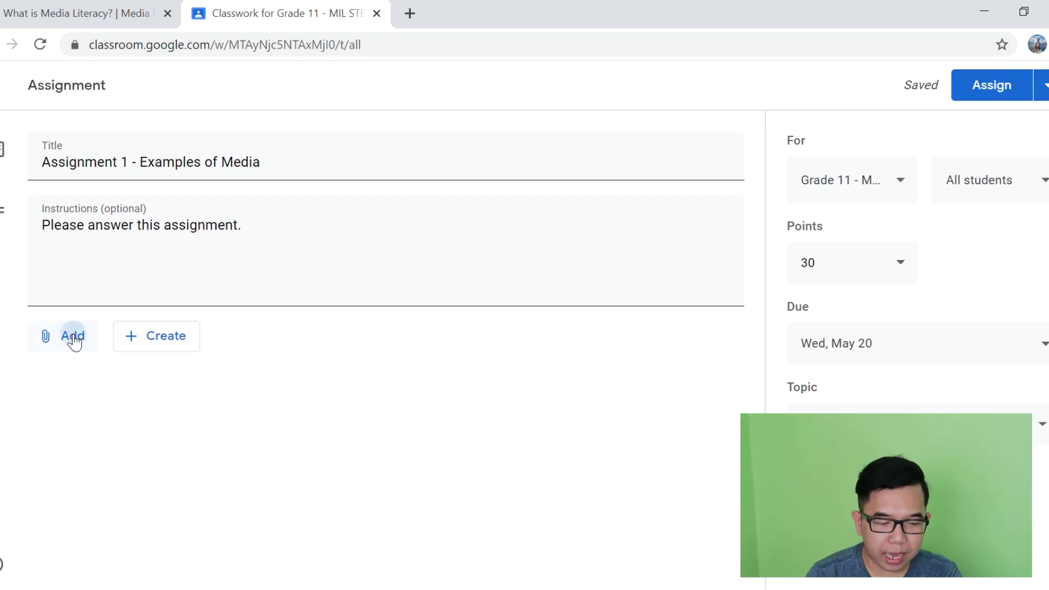
click(95, 376)
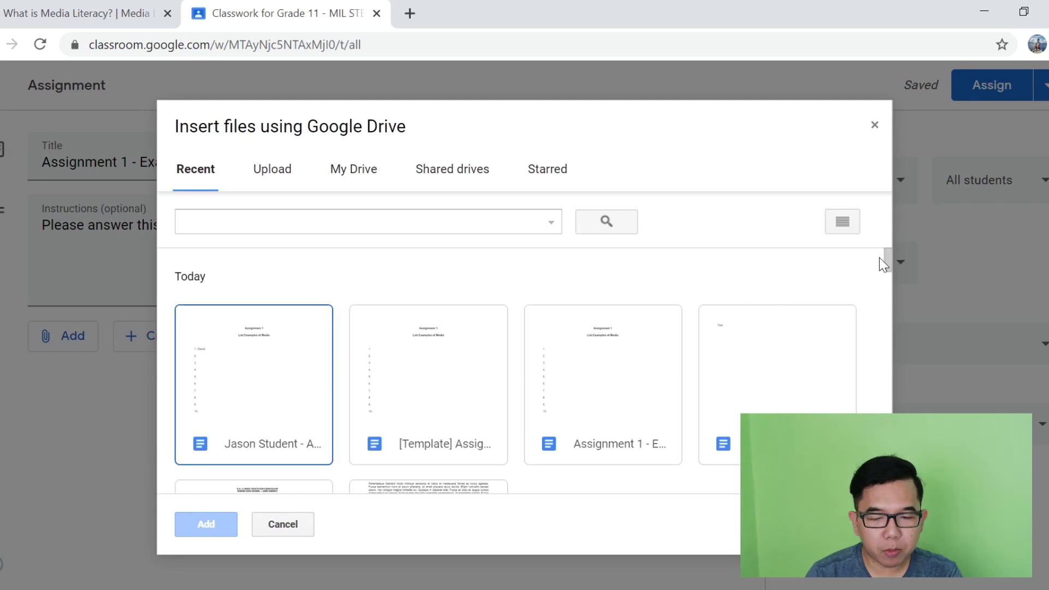
mouse_move(884, 252)
mouse_down()
mouse_move(884, 276)
mouse_move(893, 262)
mouse_up()
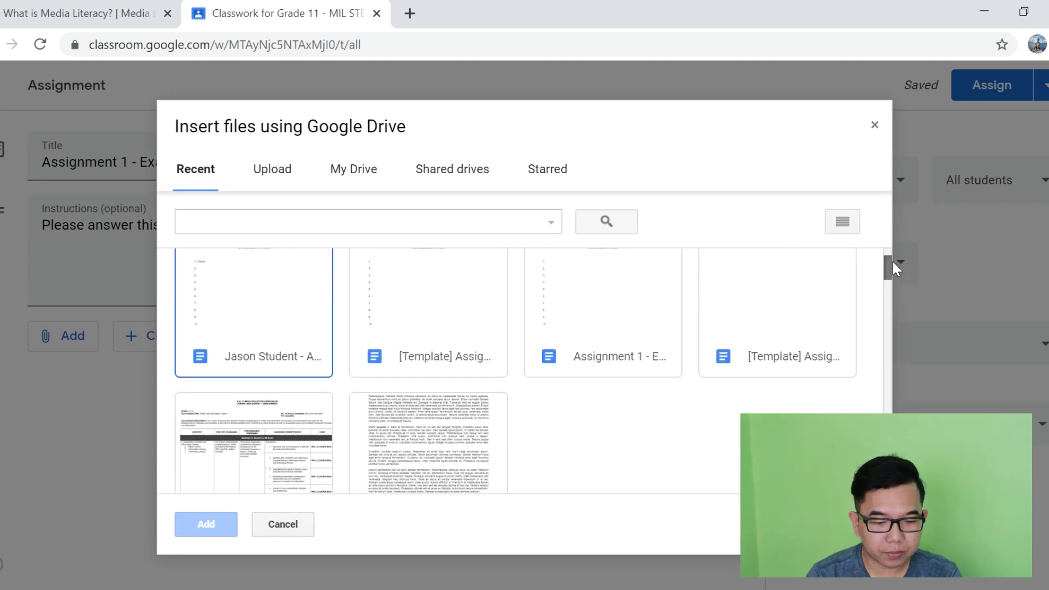
click(650, 321)
click(207, 525)
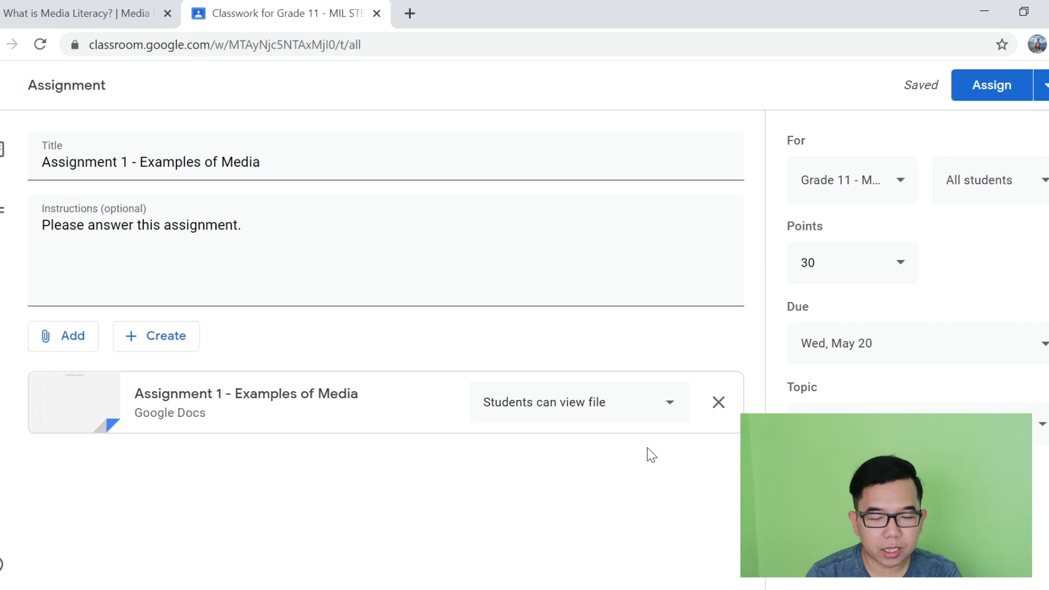
click(611, 403)
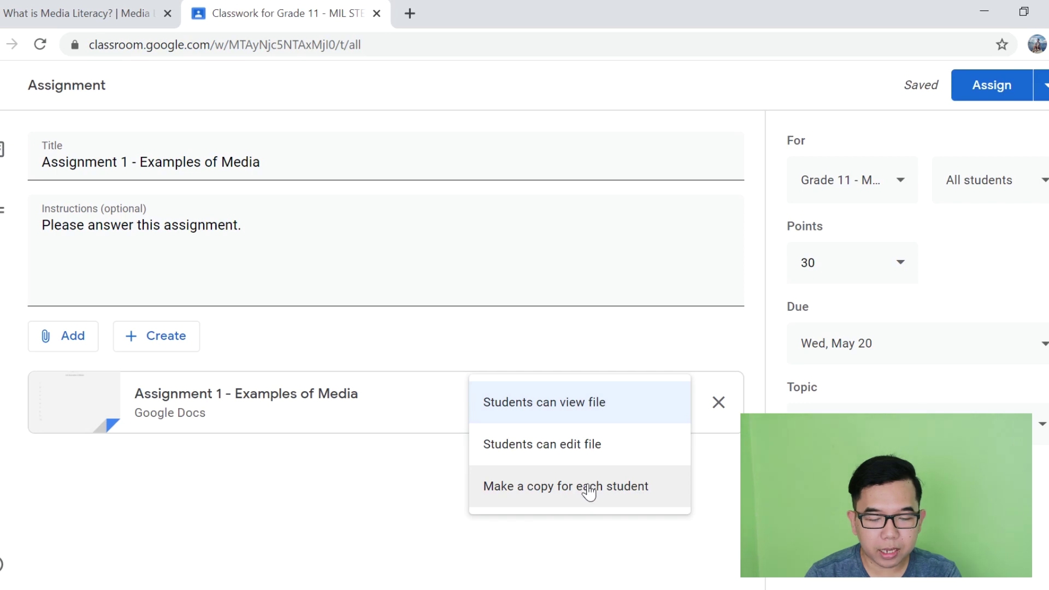
click(626, 494)
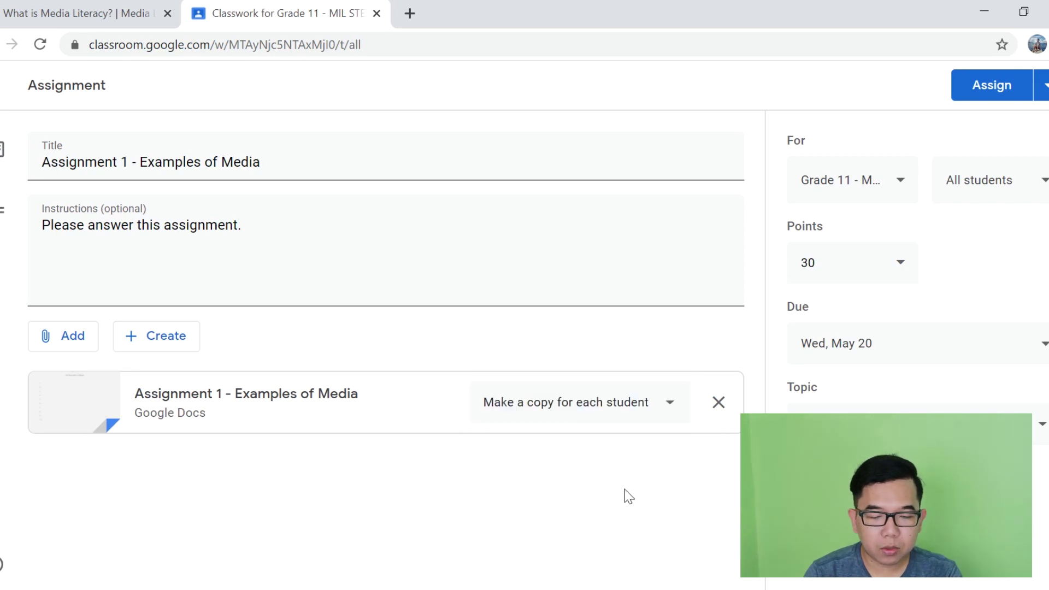
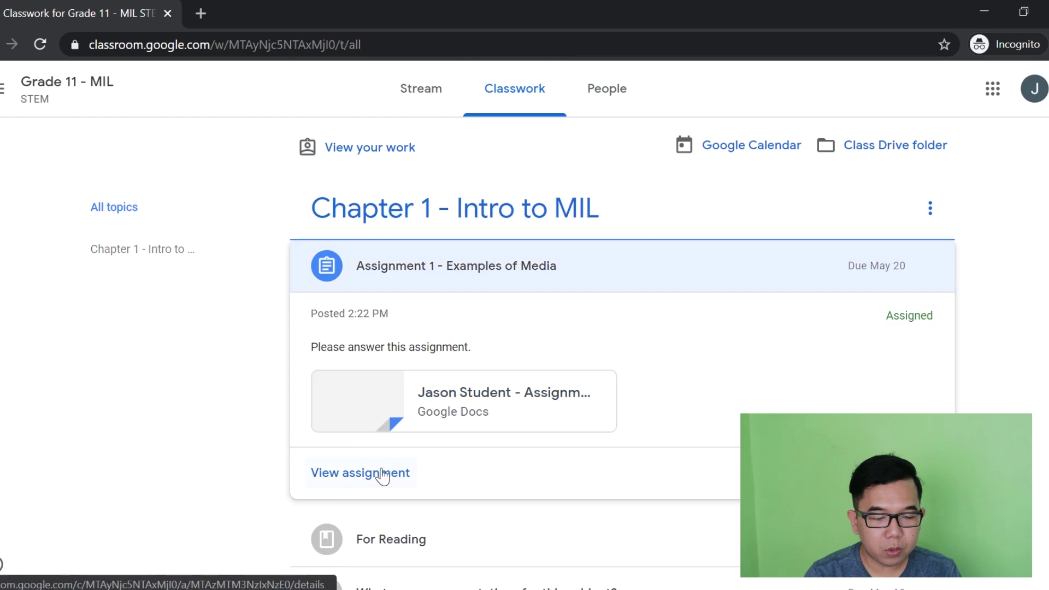
From the student account, view Assignment 1 - Examples of Media and open the student's copy of the attached document.
click(381, 478)
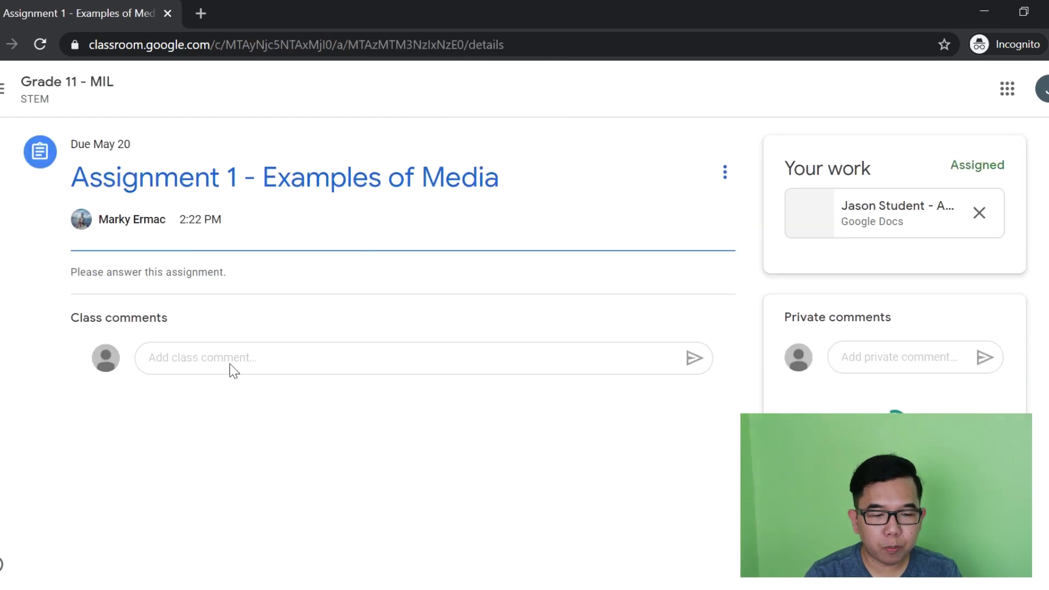
click(884, 210)
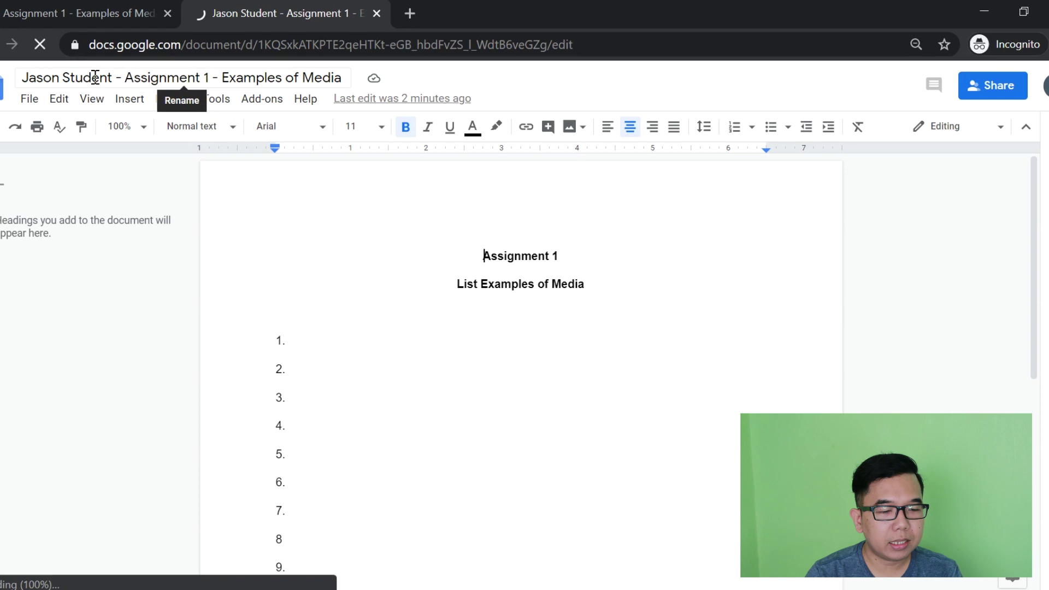
click(431, 337)
scroll(517, 289, down, 3)
scroll(541, 312, up, 3)
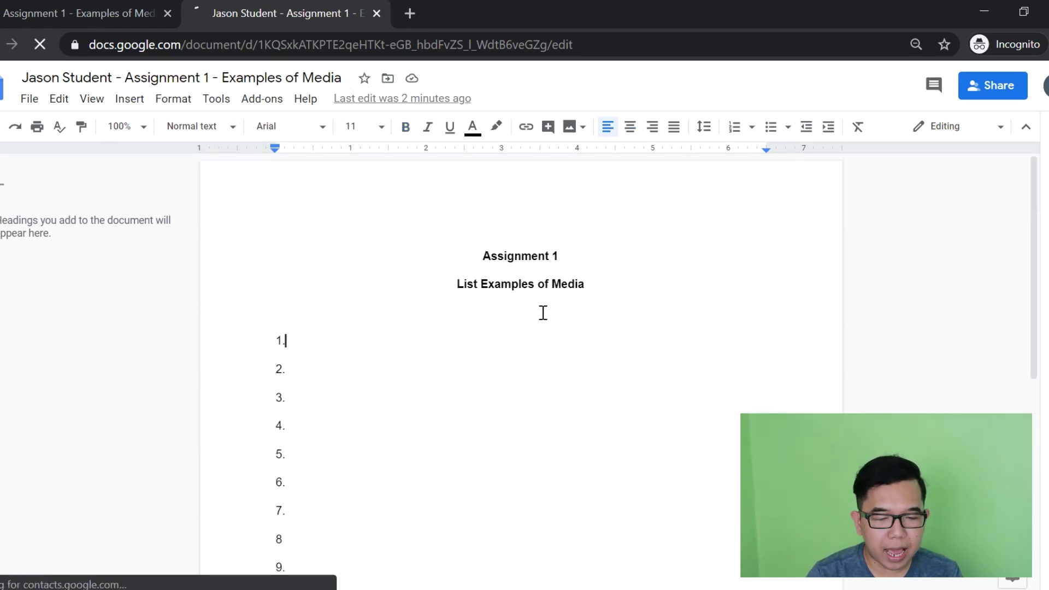
click(541, 311)
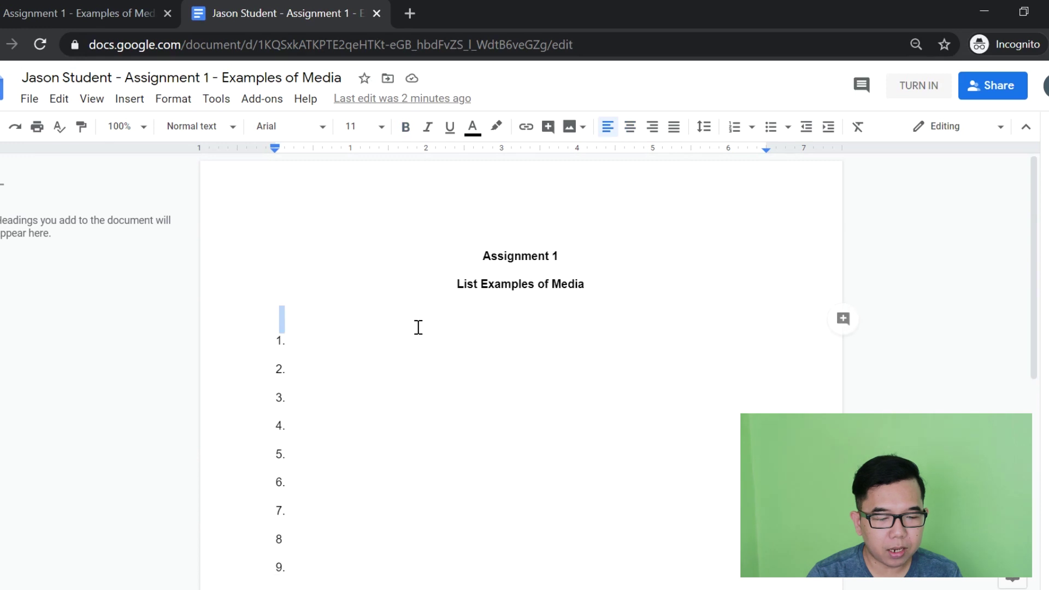
Fill in the ten list items with Internet, Radio, TV, Magazine, Books, Cellphone, Games, Youtube, People and Teacher.
click(410, 345)
text(Intern)
text(Radio)
text( TV)
text( Magazine)
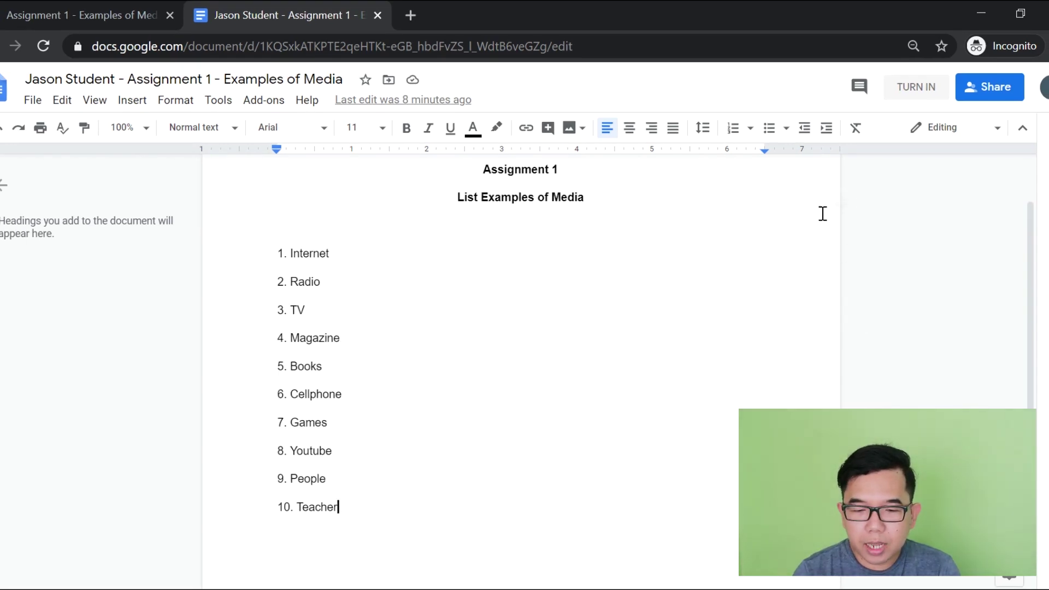
Turn in the completed document for Assignment 1 - Examples of Media and check its submission status.
click(918, 90)
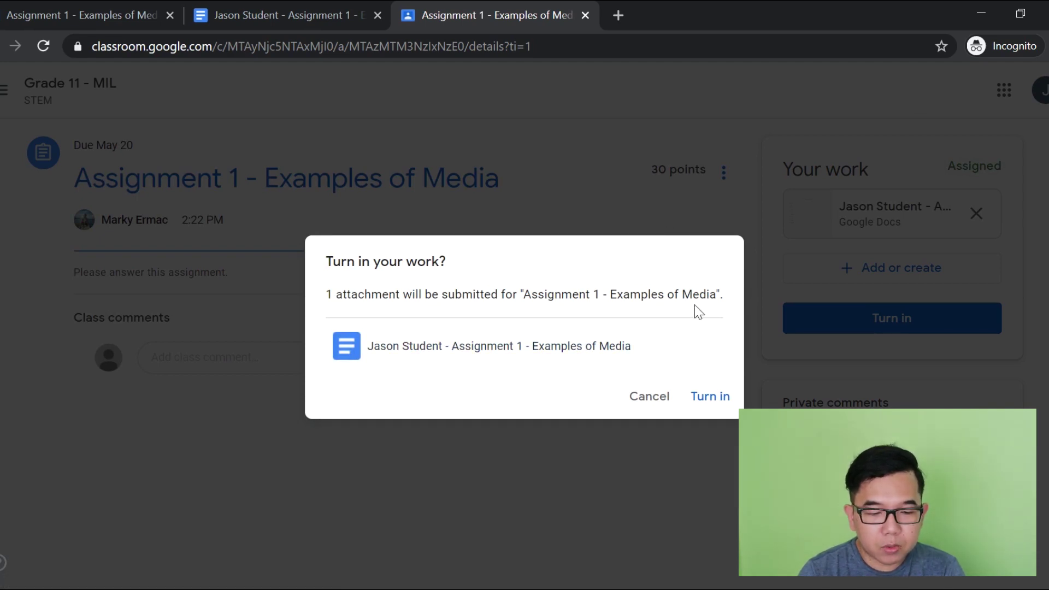
click(718, 402)
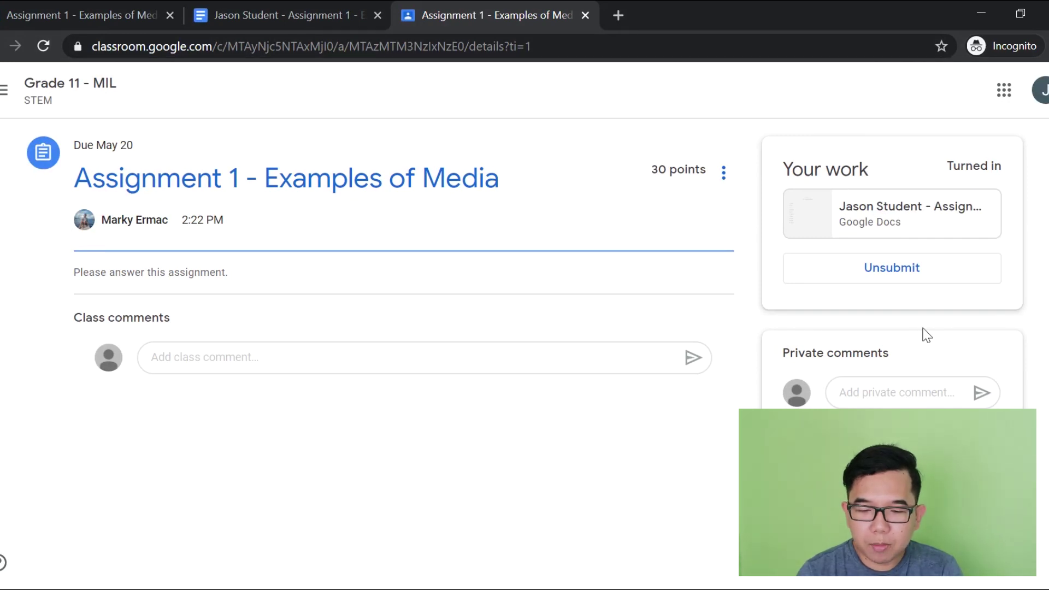
drag(951, 165, 1011, 176)
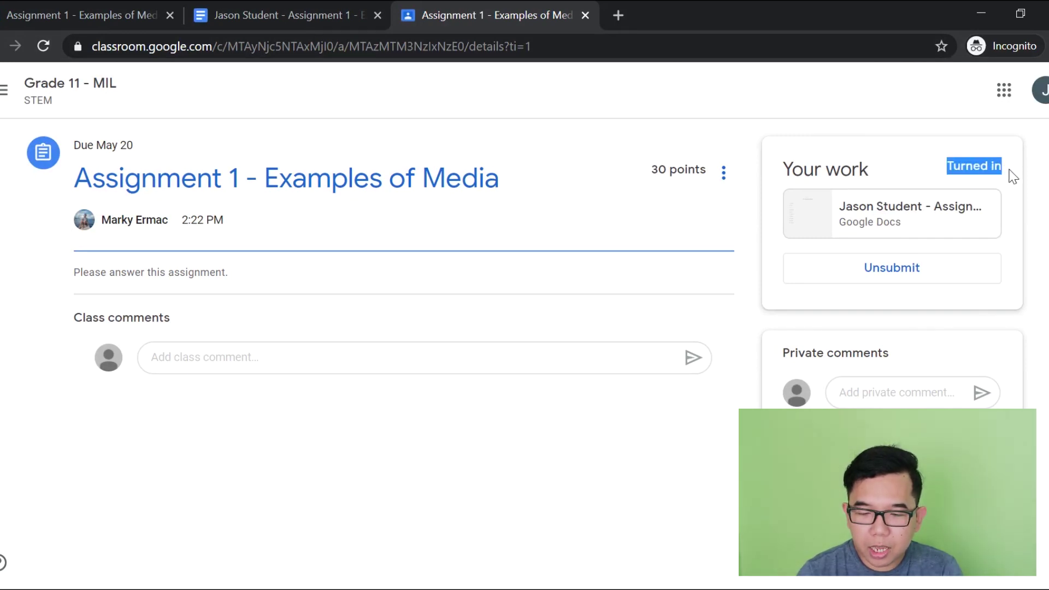
click(1020, 176)
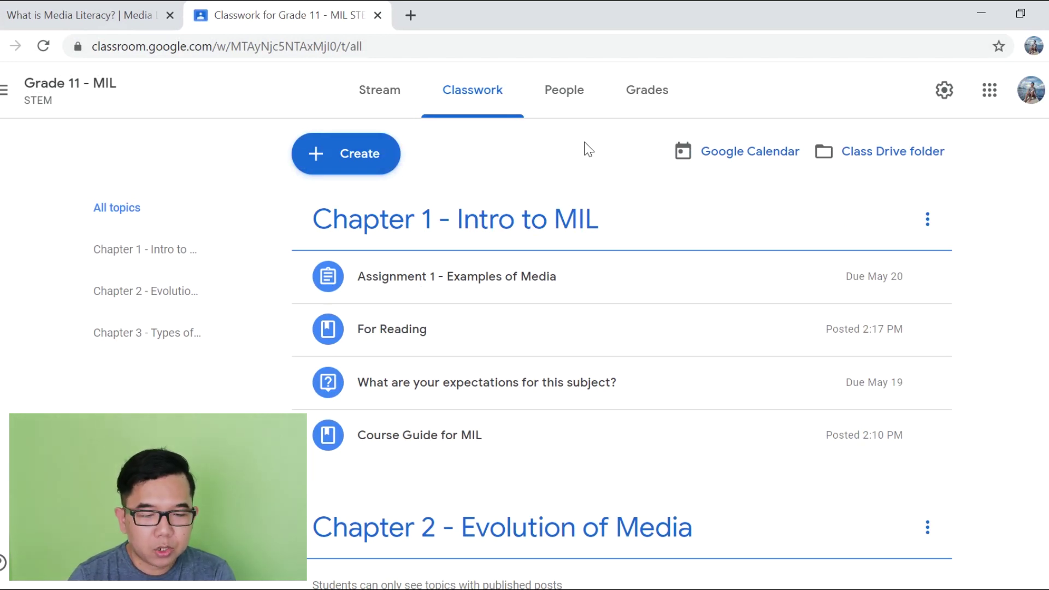
From the teacher account, open the work turned in for Assignment 1 - Examples of Media and read through the student's answers.
click(484, 284)
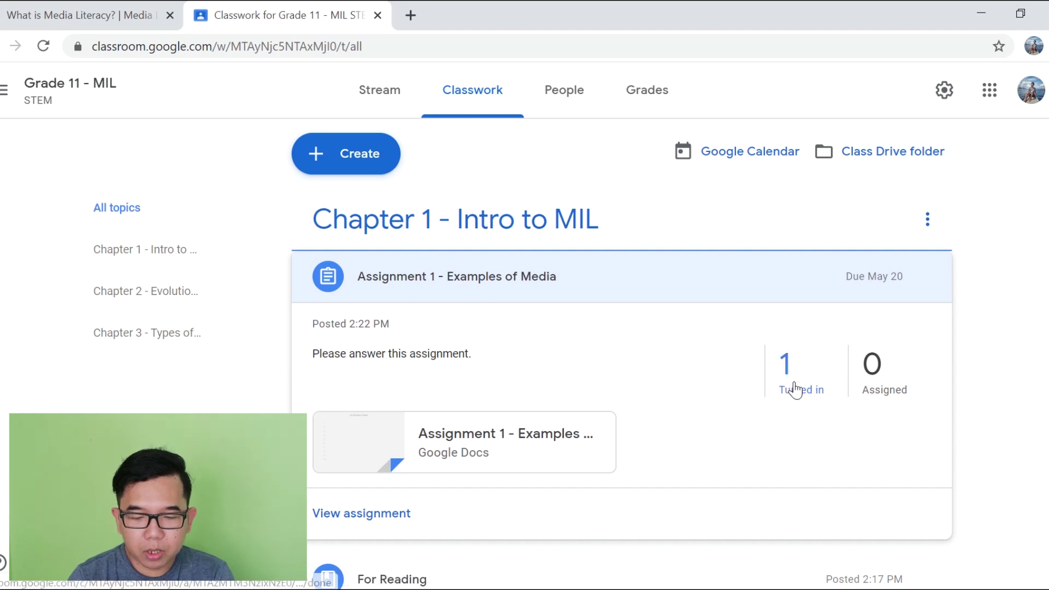
click(793, 387)
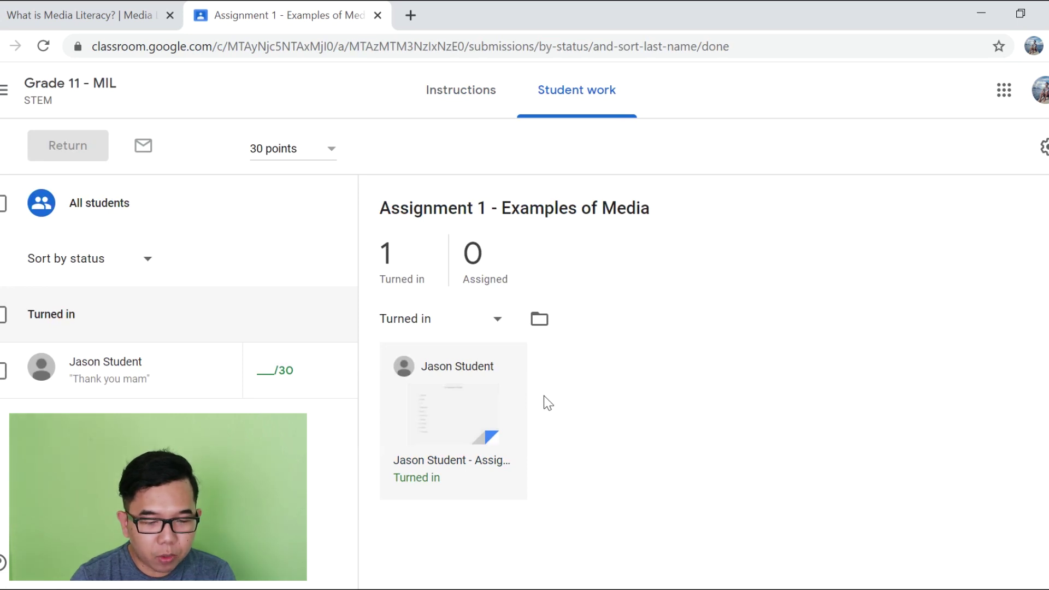
click(444, 400)
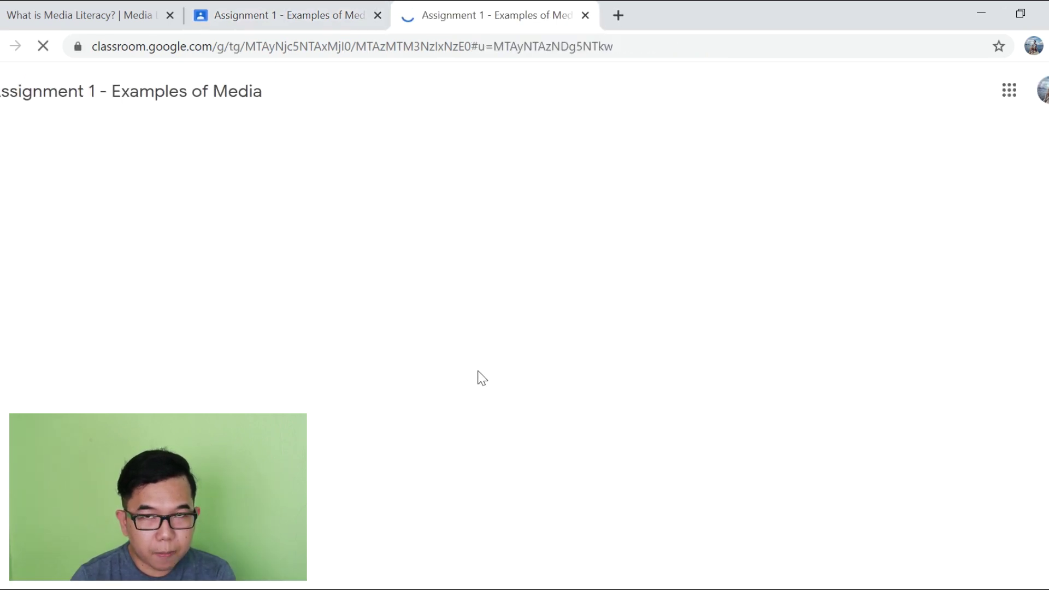
scroll(366, 410, down, 3)
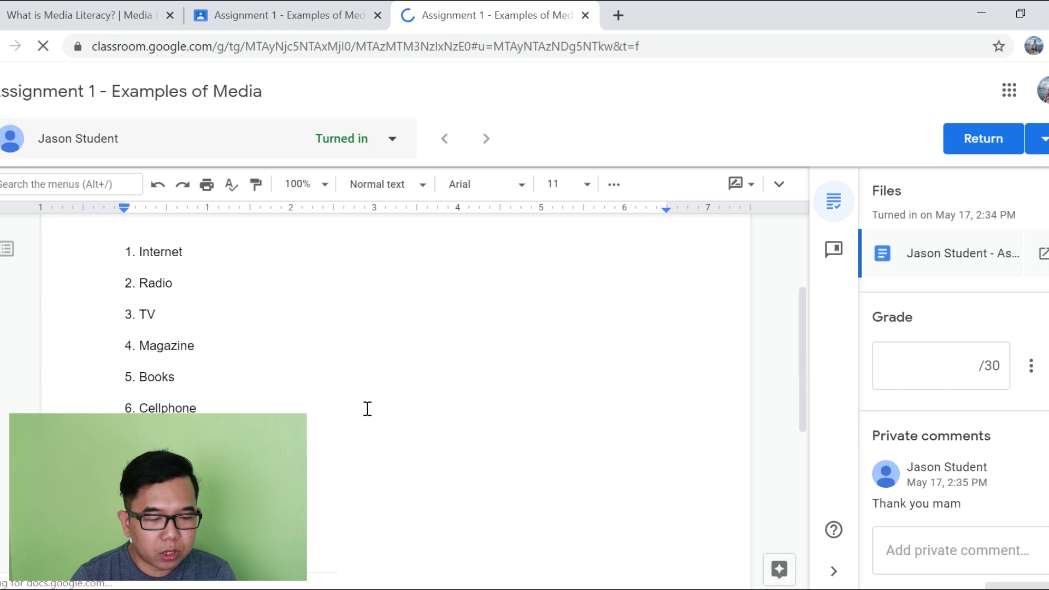
scroll(367, 409, up, 2)
scroll(434, 348, down, 3)
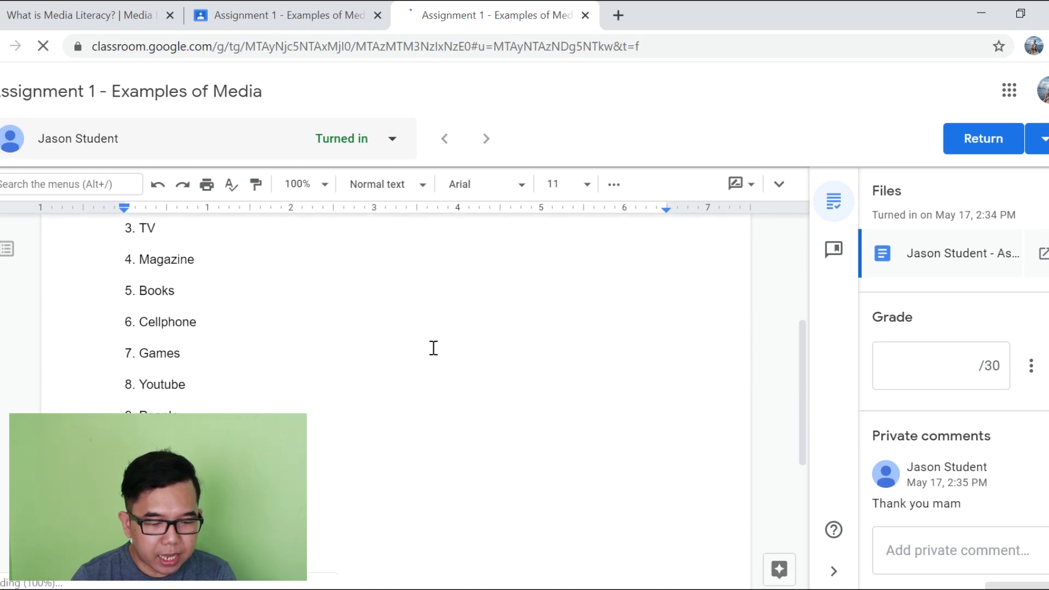
scroll(476, 382, up, 3)
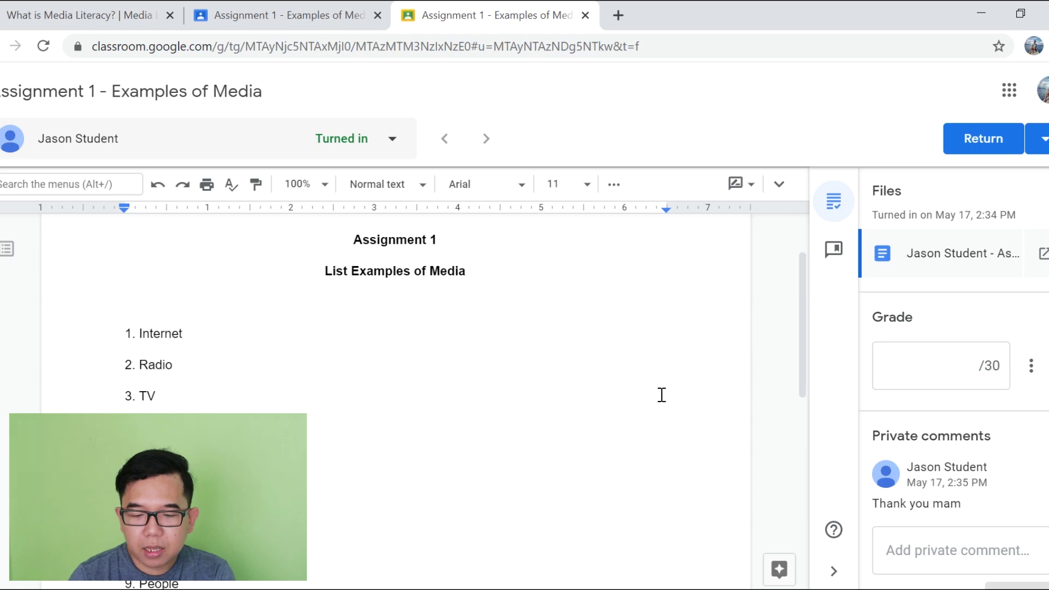
Set the grade of the student's Assignment 1 submission to 30 out of 30.
click(956, 369)
drag(883, 316, 905, 318)
click(951, 359)
text(30)
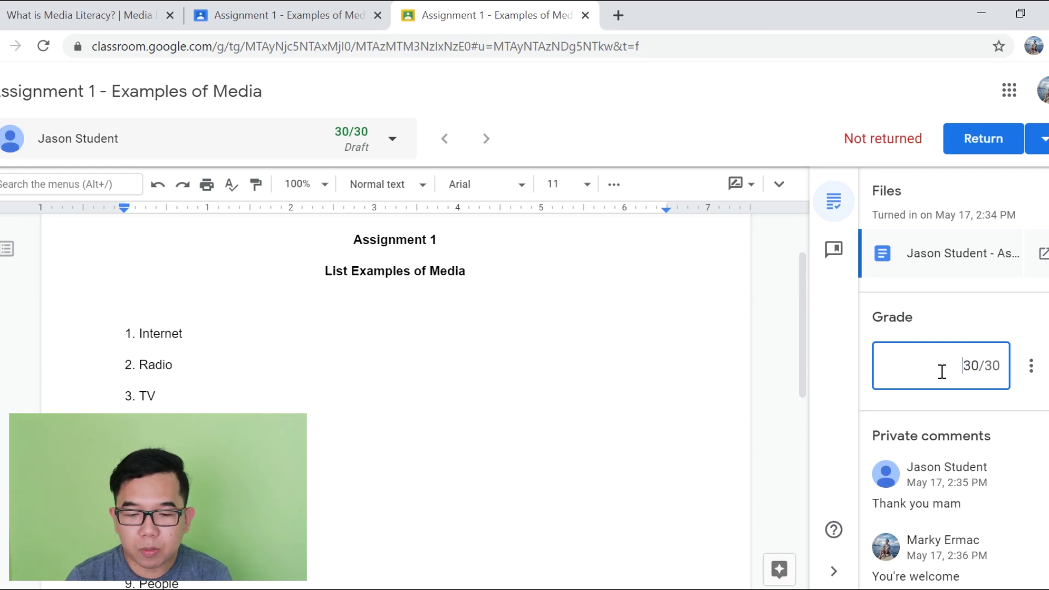
Return the graded submission to the student, checking the grade before confirming.
click(991, 145)
click(980, 144)
click(981, 143)
drag(655, 340, 676, 347)
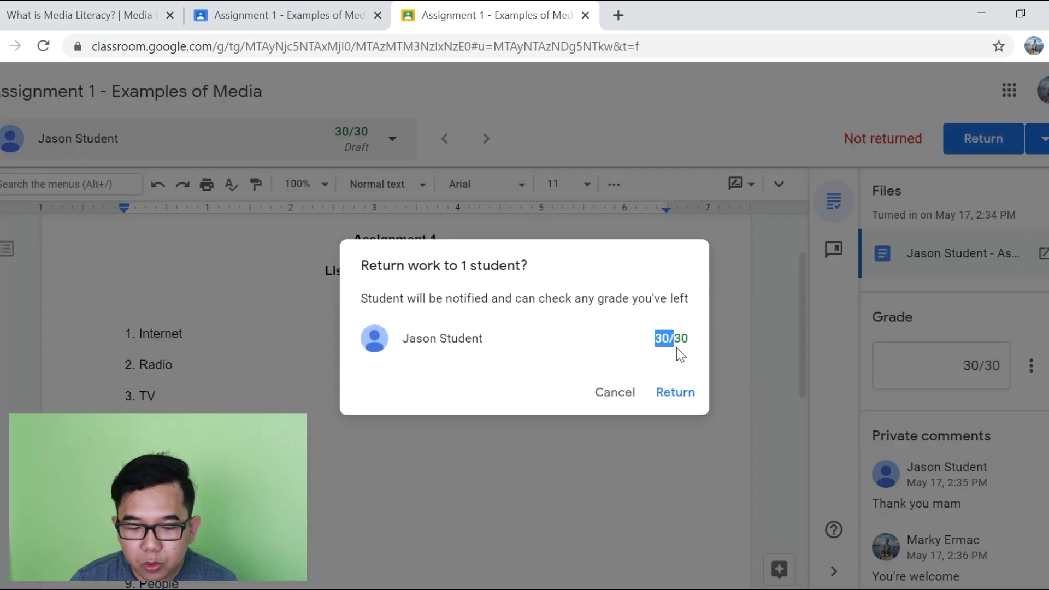
click(664, 402)
Switch to the student account and check the status and score of Assignment 1 - Examples of Media on its details page.
key(alt+Tab)
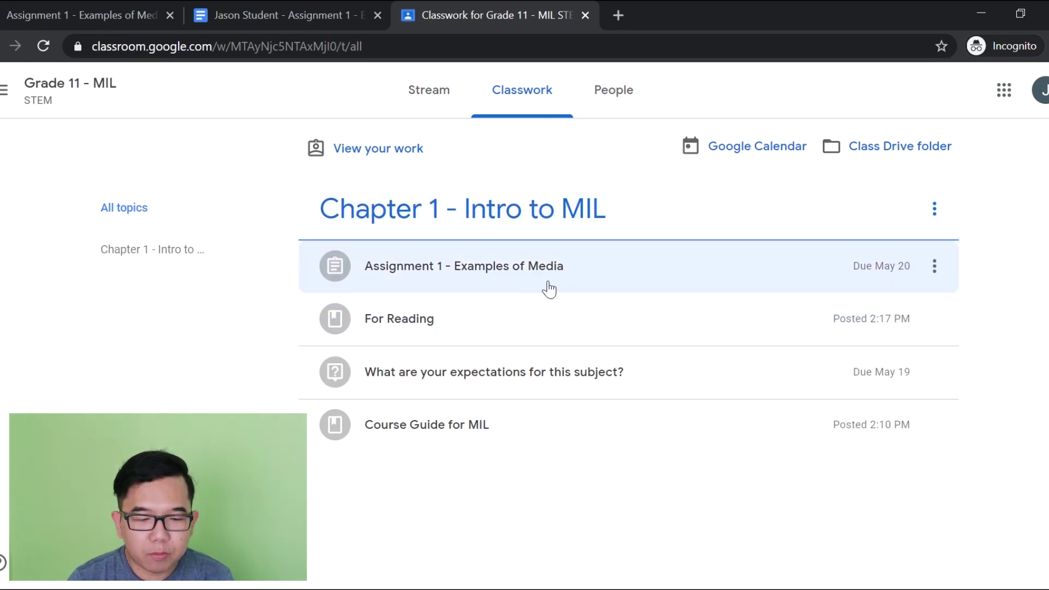
click(513, 272)
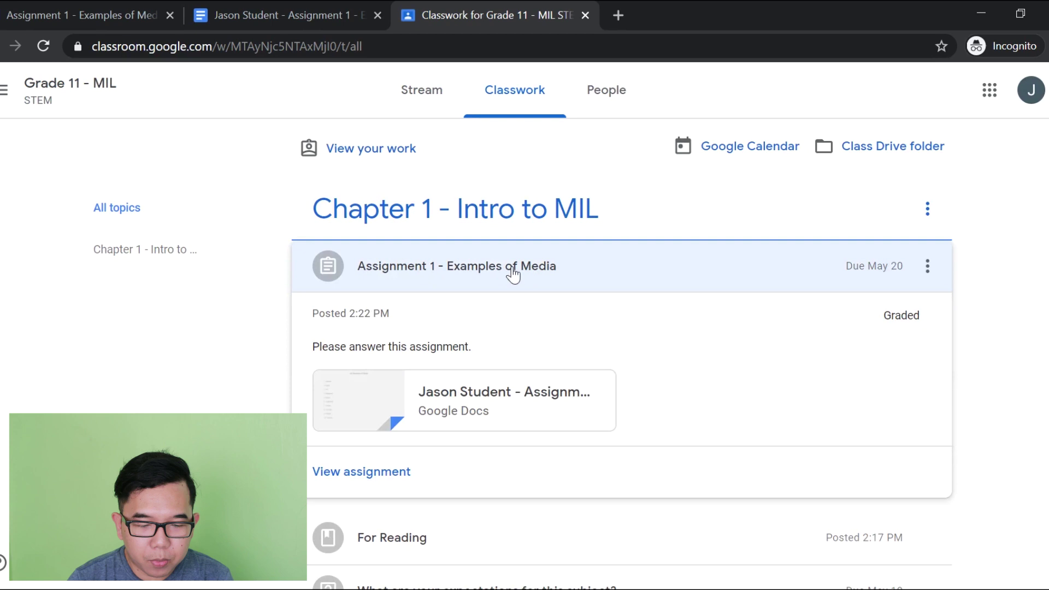
click(382, 473)
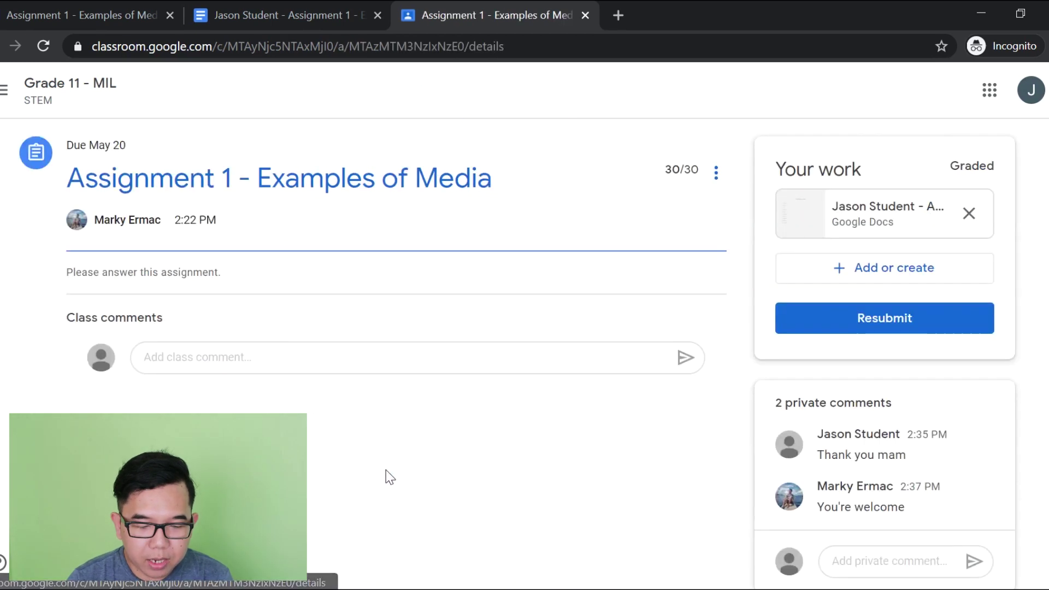
drag(952, 164, 990, 169)
click(954, 163)
click(997, 170)
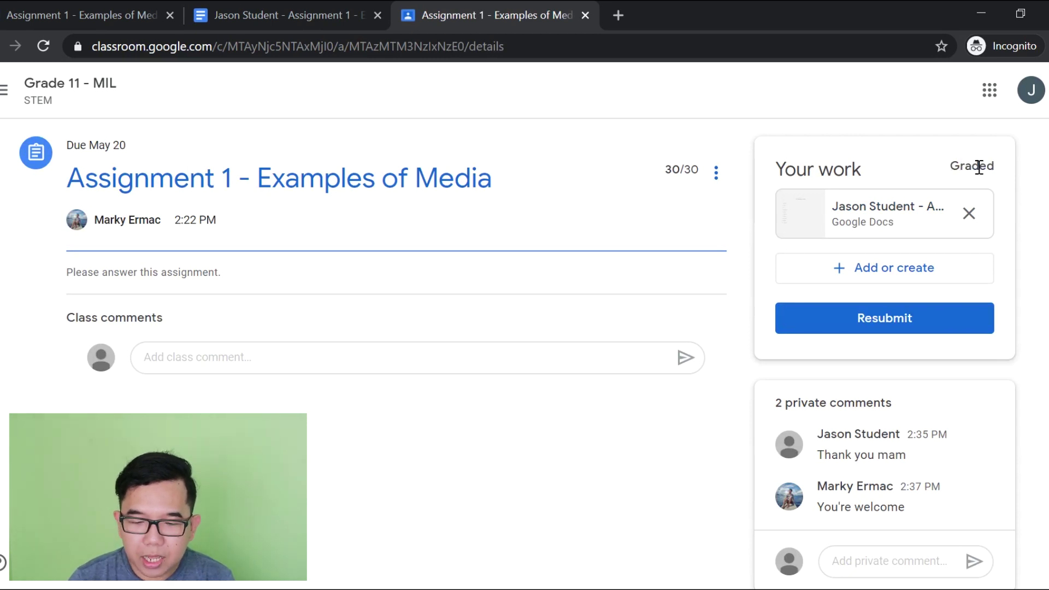
double_click(979, 168)
click(972, 167)
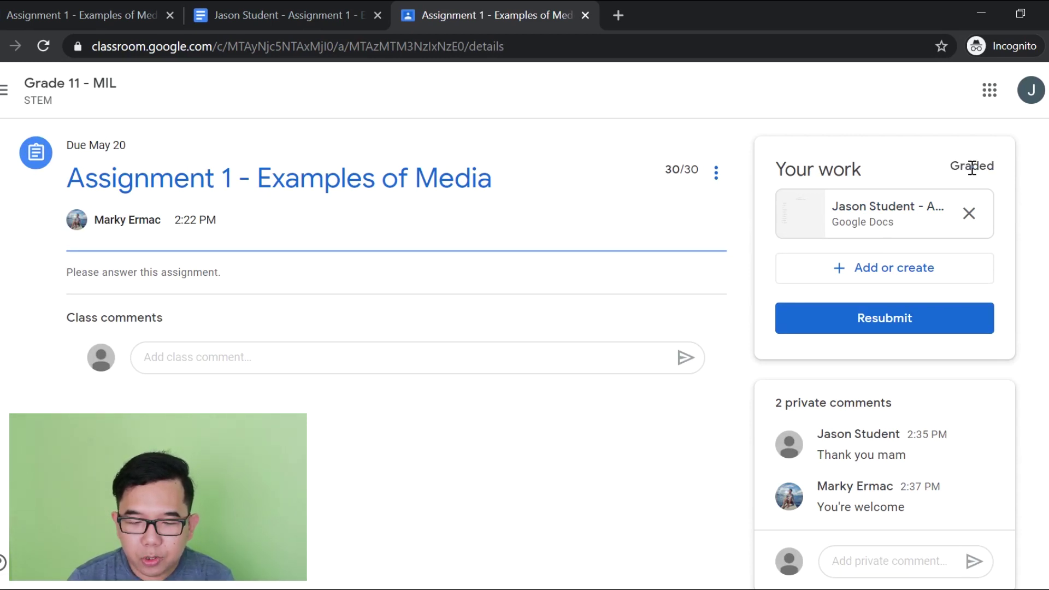
drag(663, 169, 711, 173)
Go back to the student's classwork and view the summary of the student's own work.
key(alt+Left)
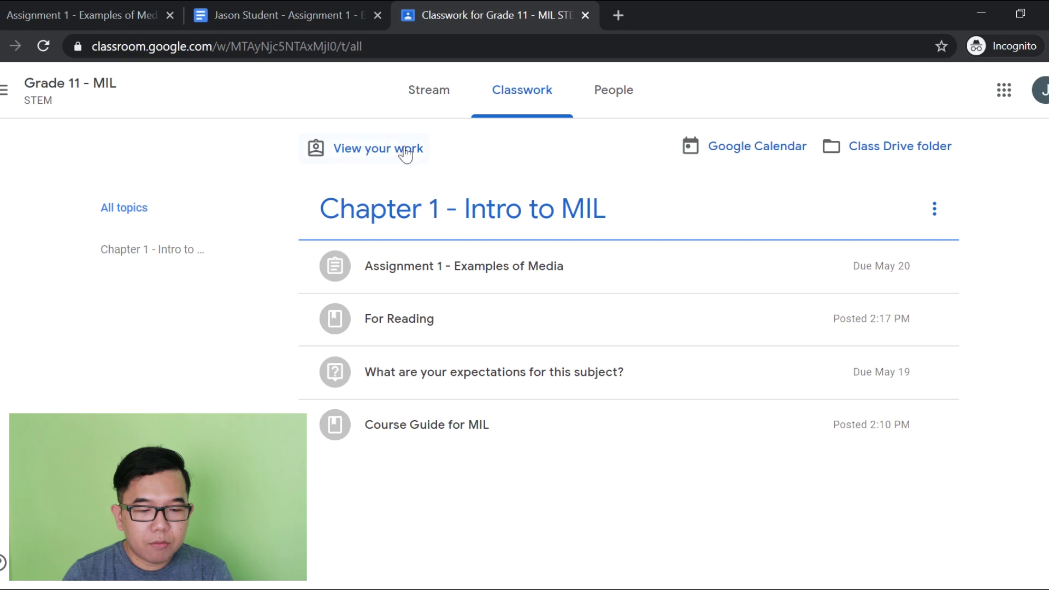
key(Tab)
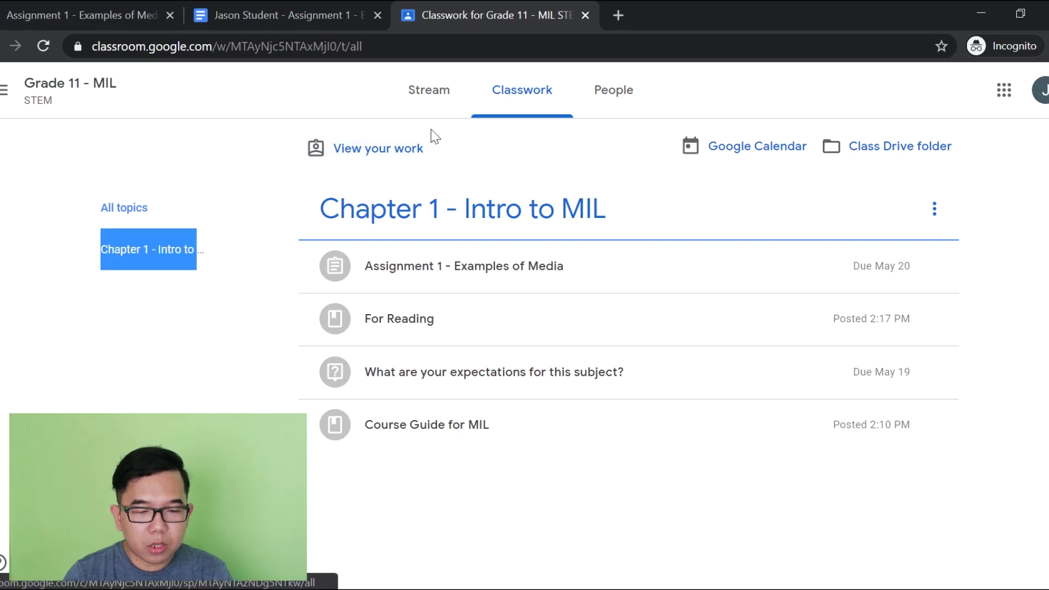
click(394, 147)
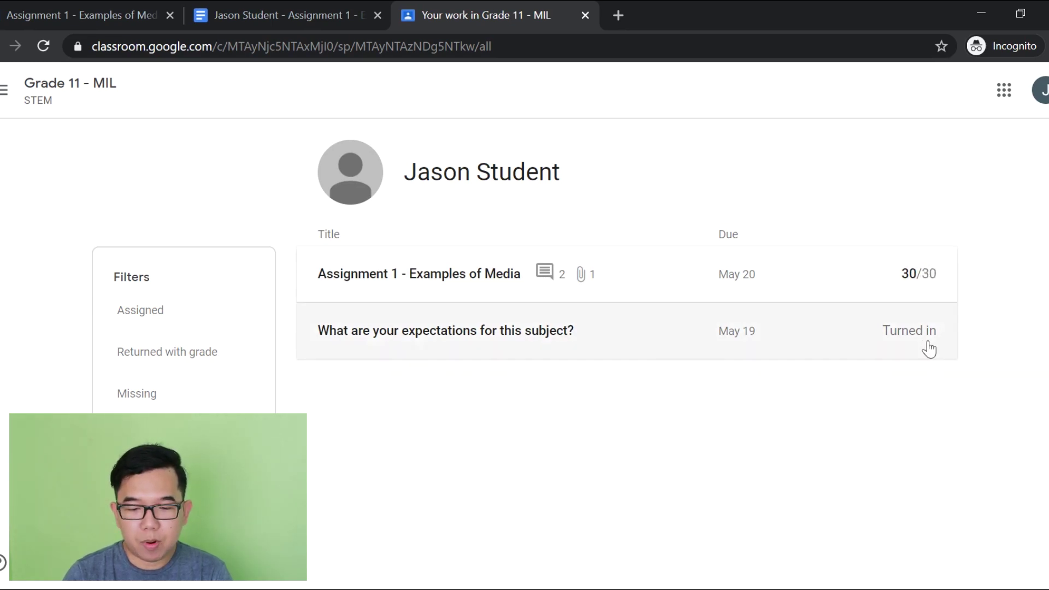
Switch back to the teacher account and view the Grade 11 - MIL gradebook.
key(alt+Tab)
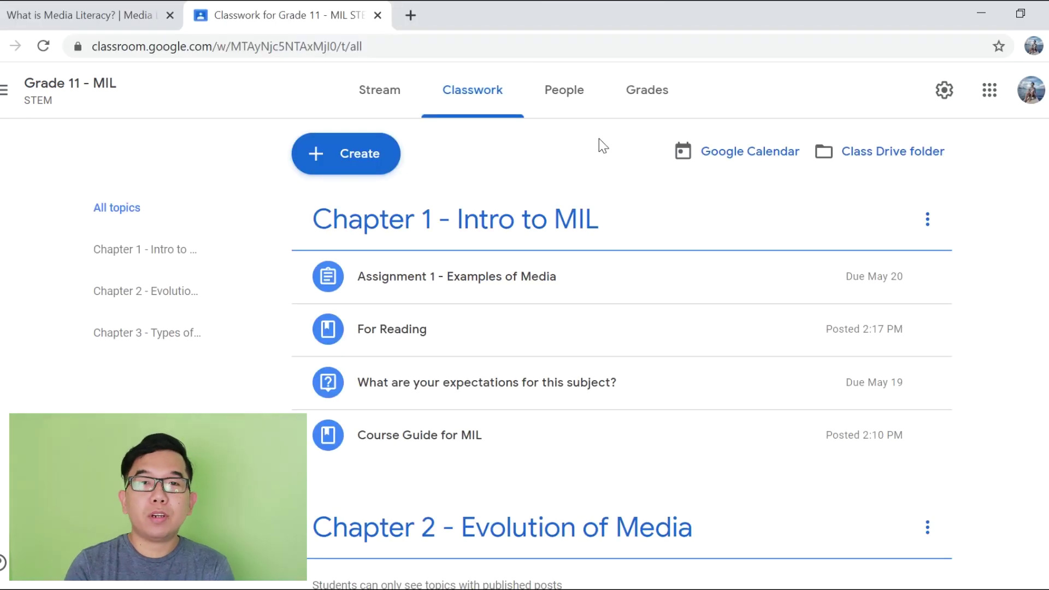
click(648, 100)
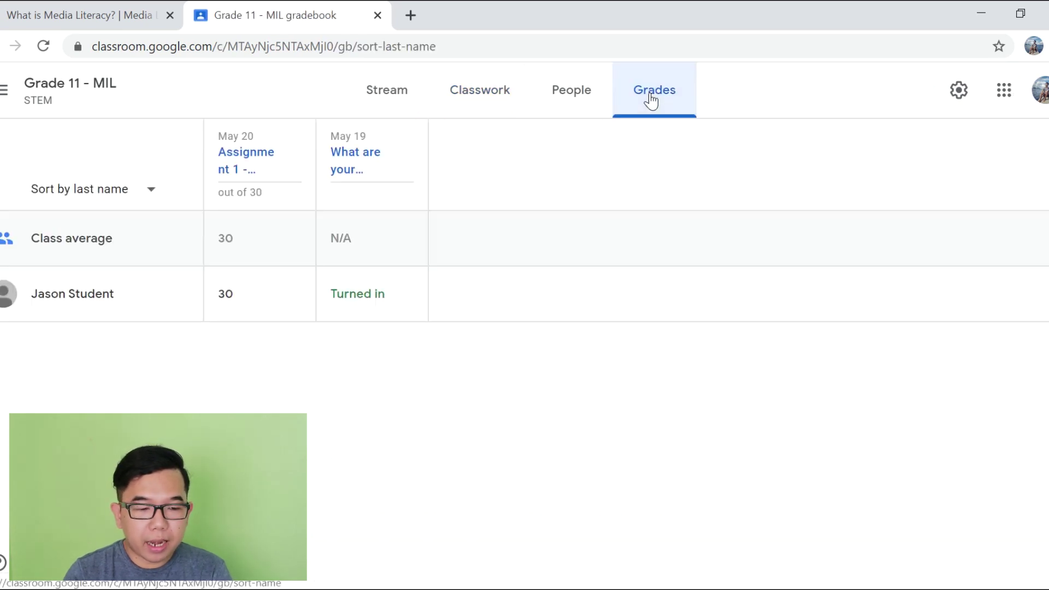